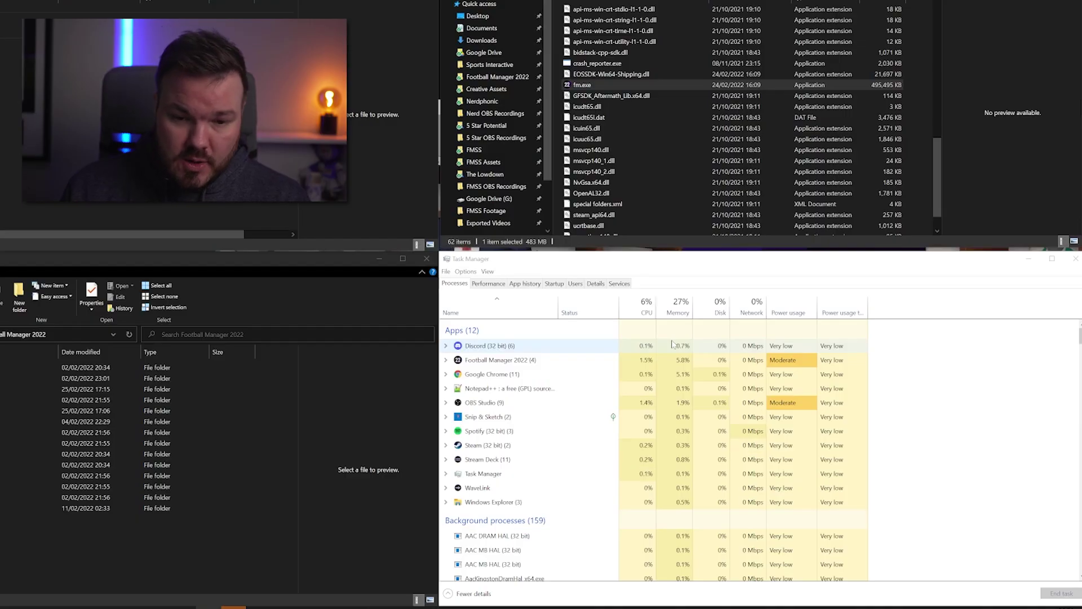
In Task Manager's Details tab, select fm.exe and bring up its context menu.
click(710, 266)
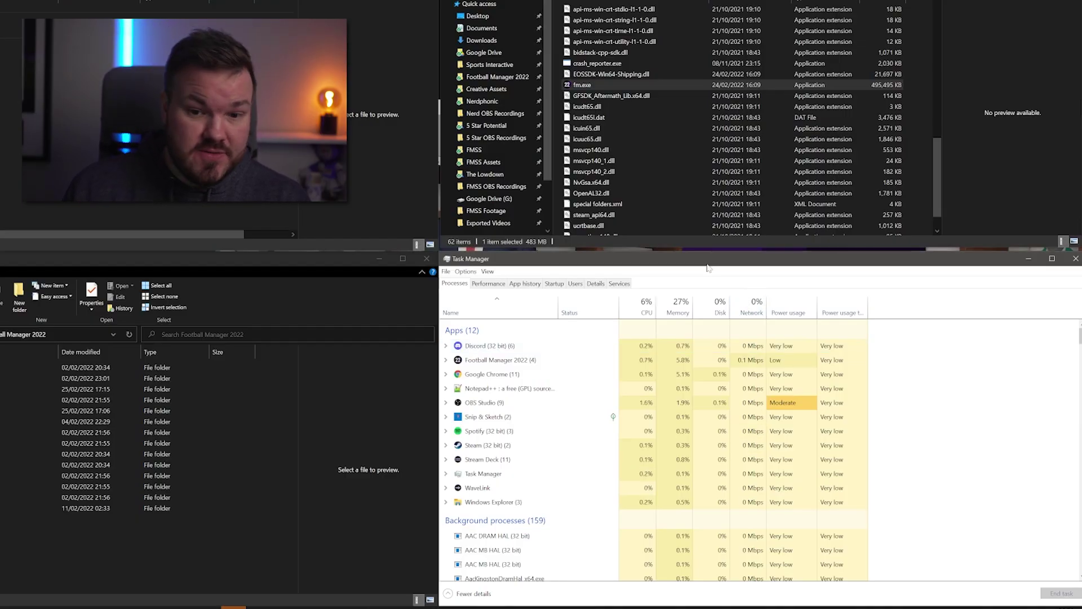
click(595, 284)
scroll(505, 361, down, 1)
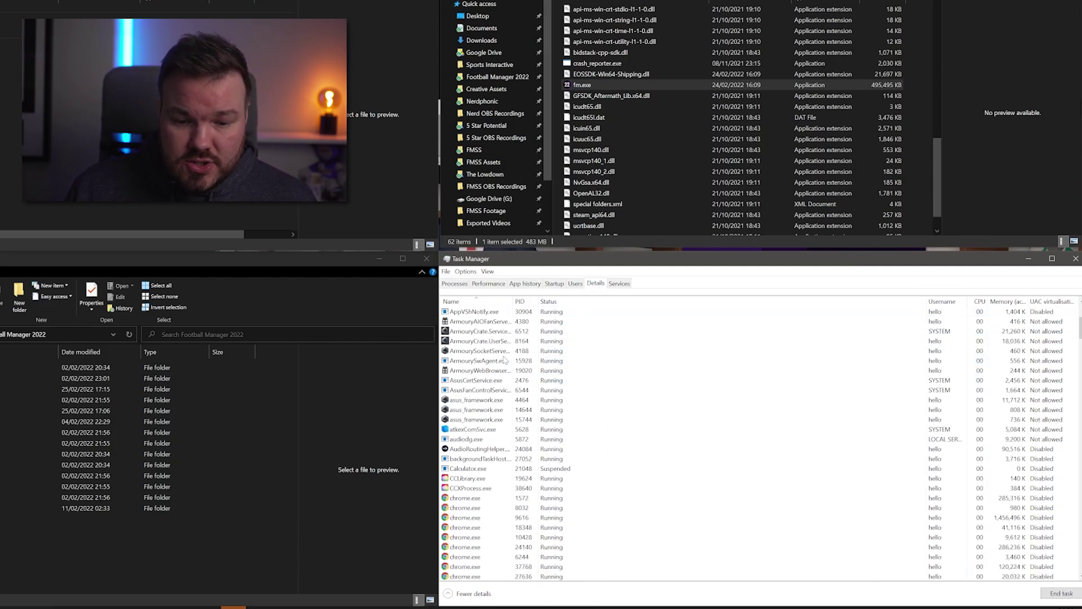
scroll(504, 361, down, 12)
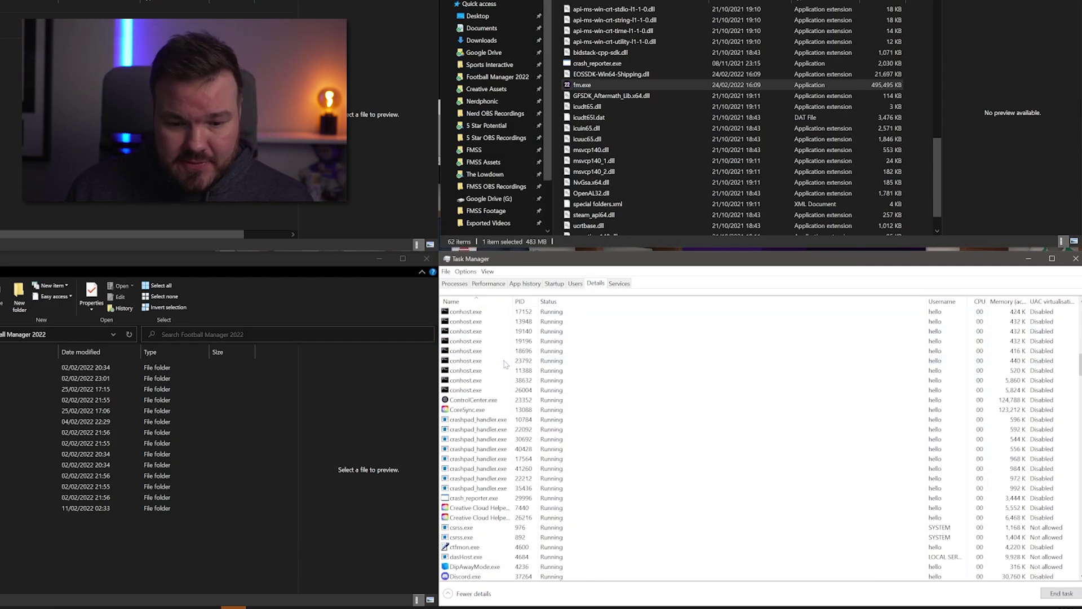
scroll(504, 383, down, 6)
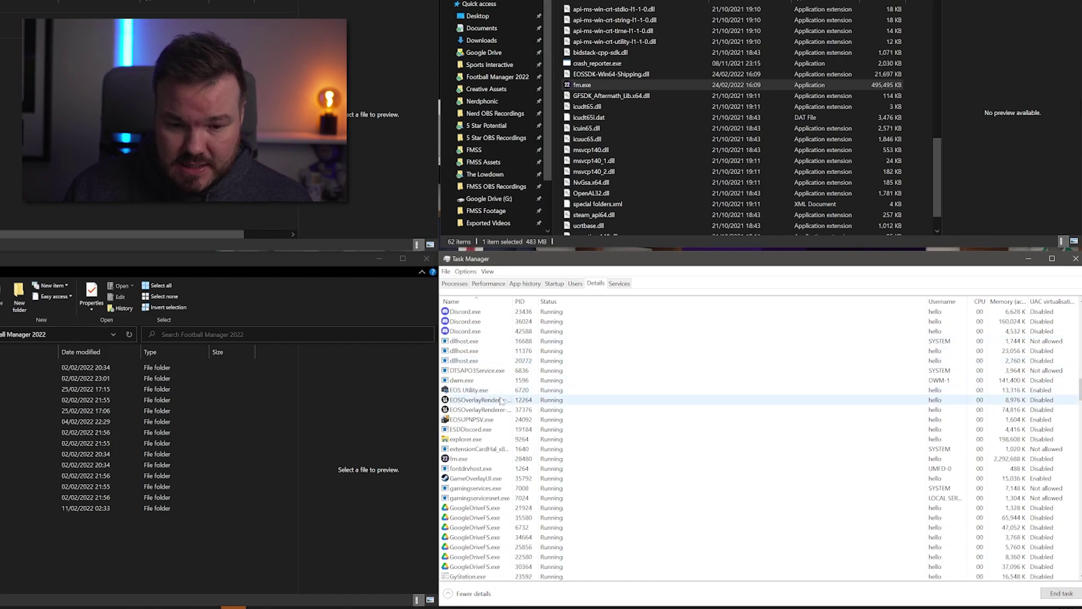
click(463, 460)
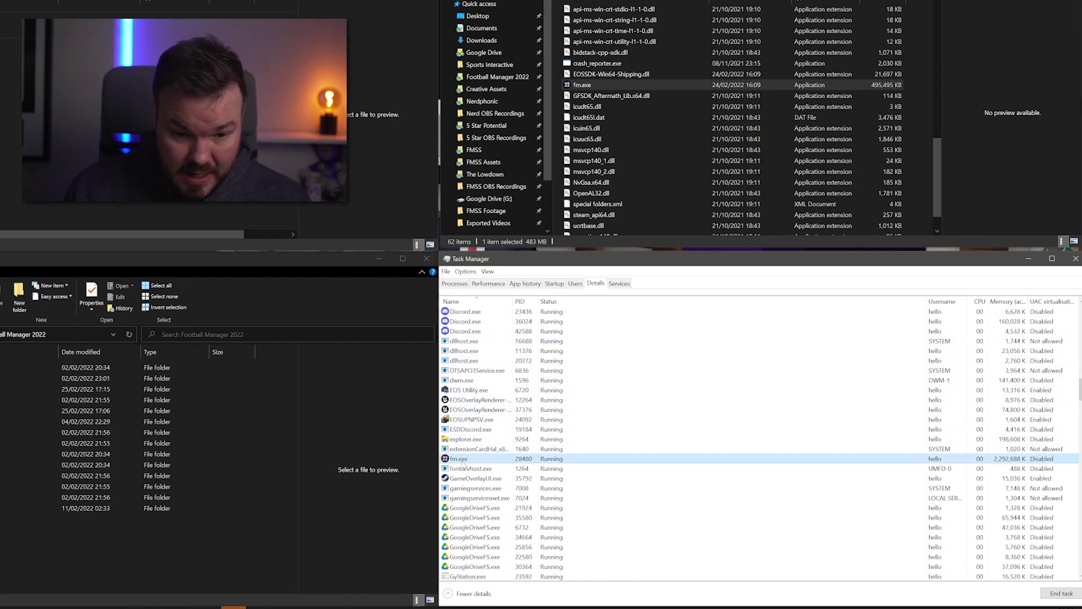
right_click(464, 461)
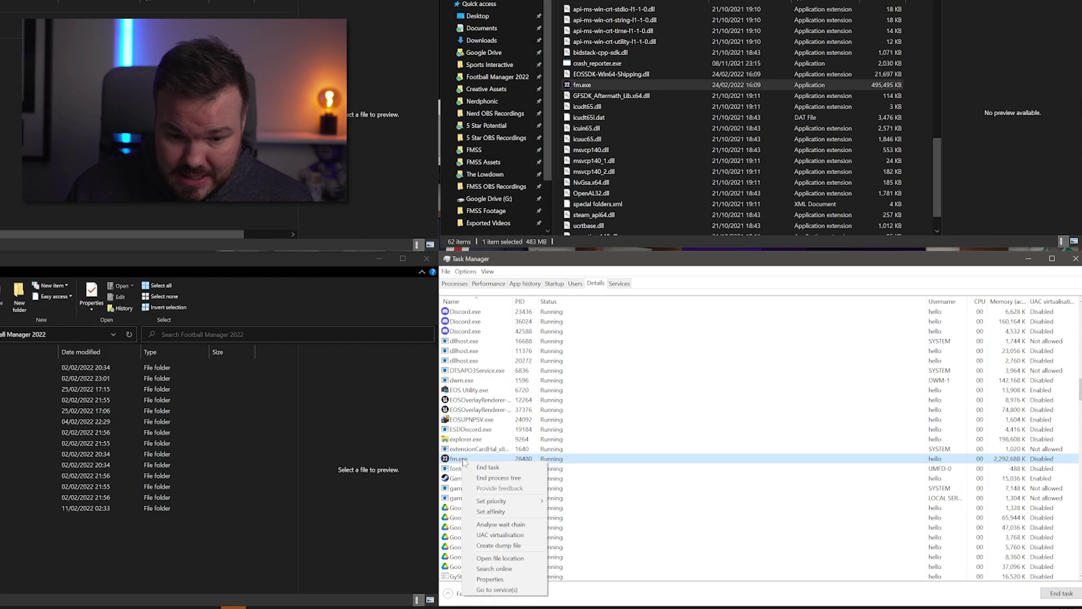
Review fm.exe's processor affinity list, leaving all 24 CPUs checked.
click(490, 511)
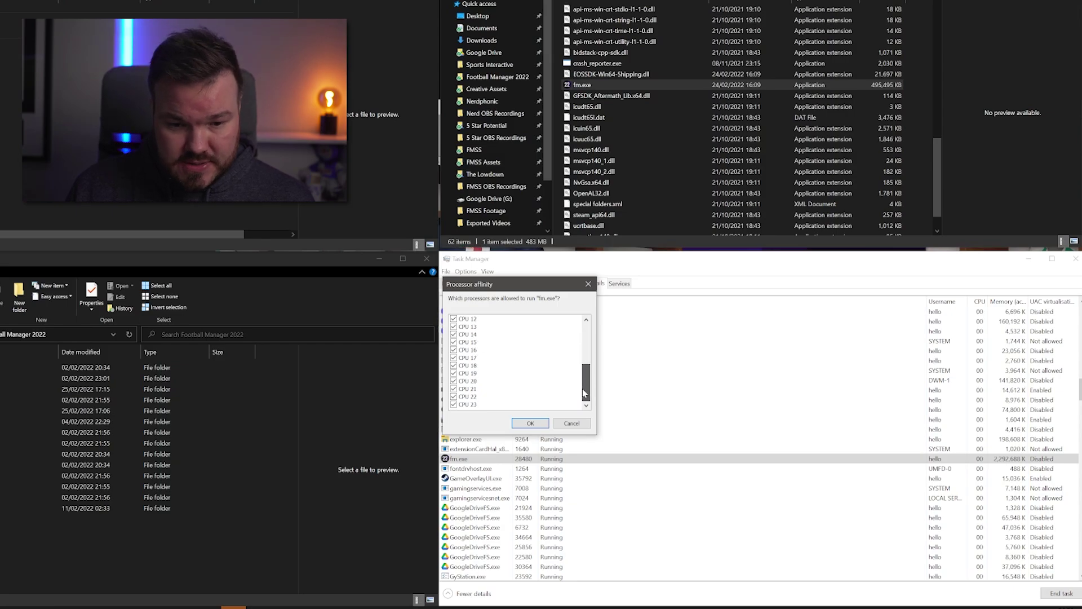
drag(583, 387, 593, 326)
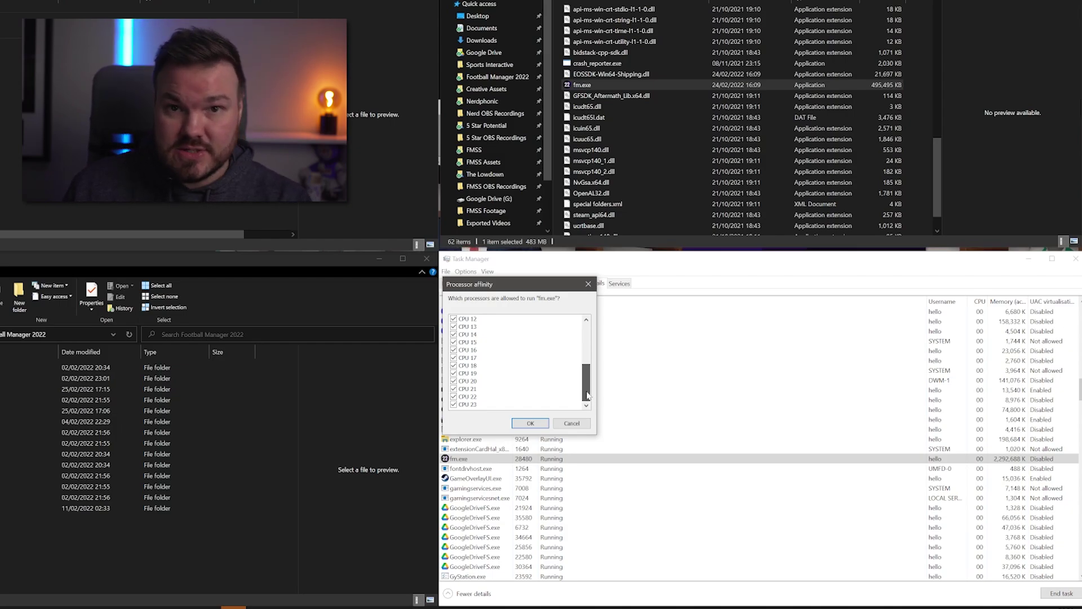
drag(587, 395, 584, 334)
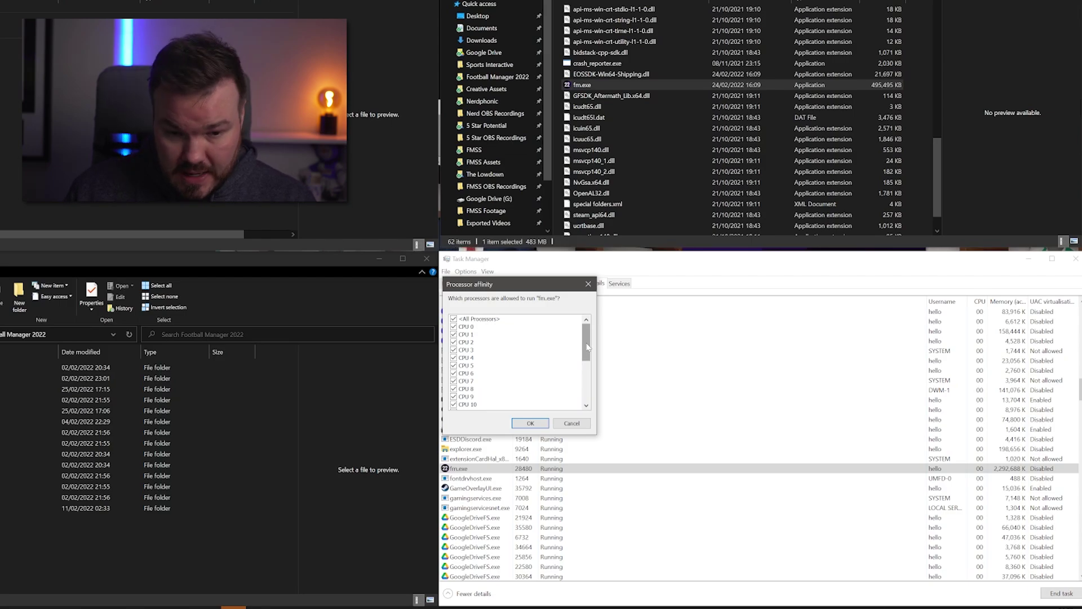
drag(587, 347, 595, 404)
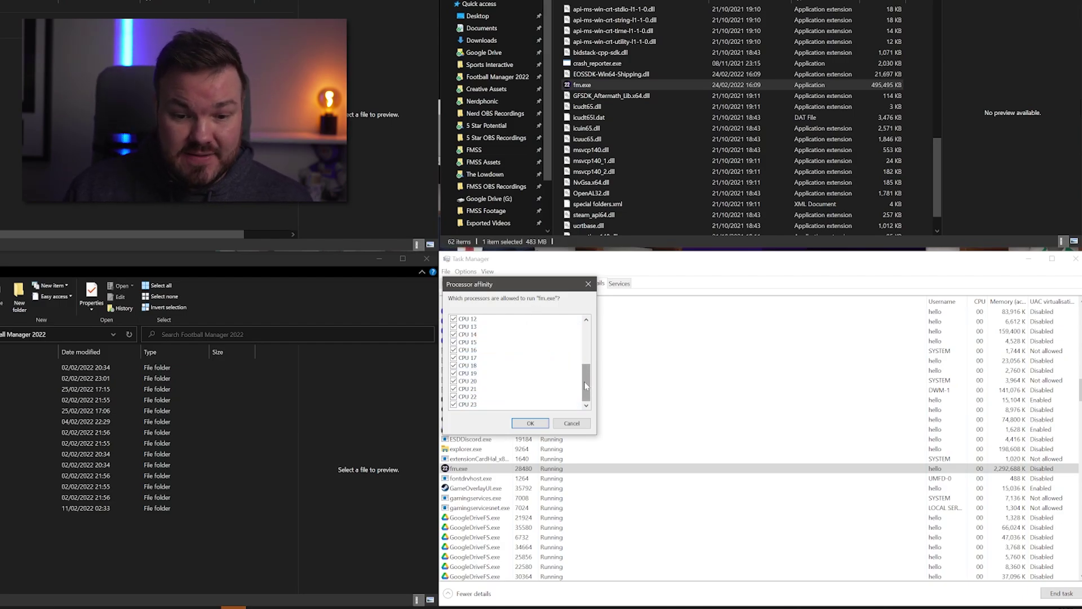
drag(586, 386, 587, 341)
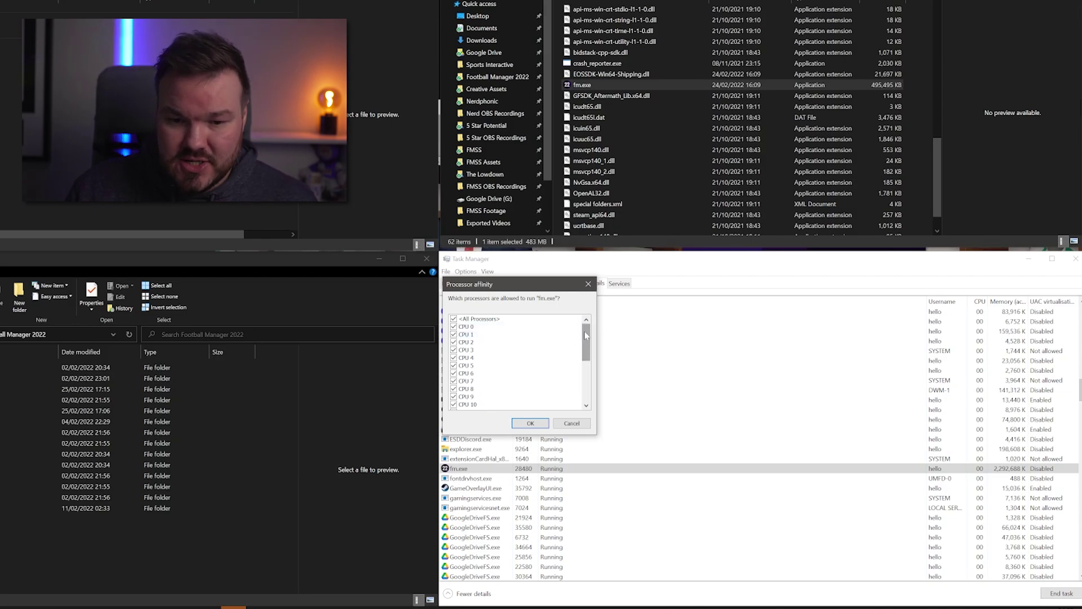
drag(587, 354, 588, 395)
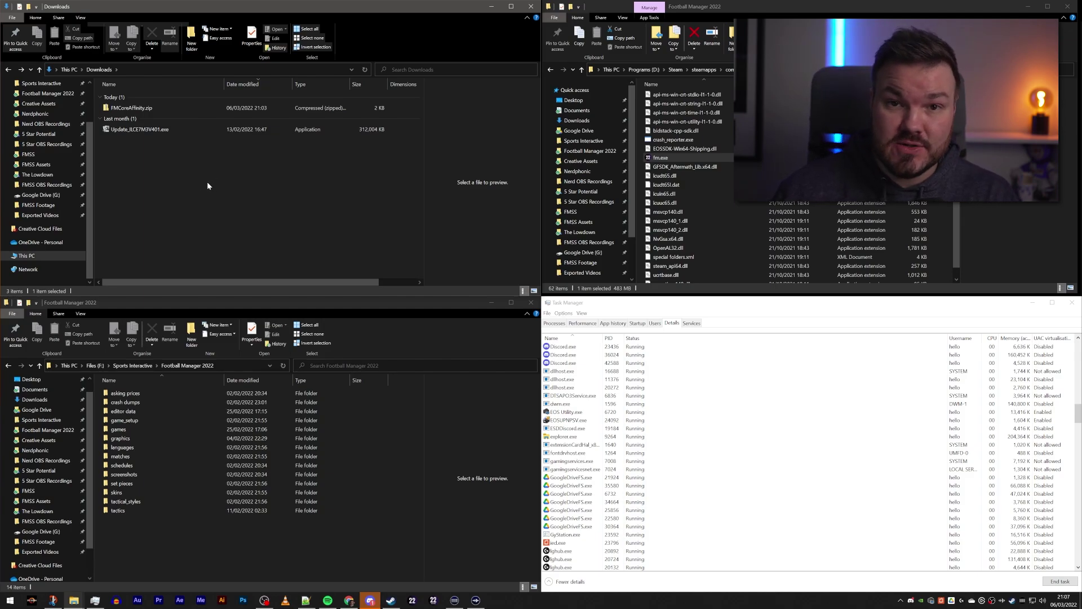
Extract FMCoreAffinity.zip into Downloads, creating the FMCoreAffinity folder.
right_click(144, 110)
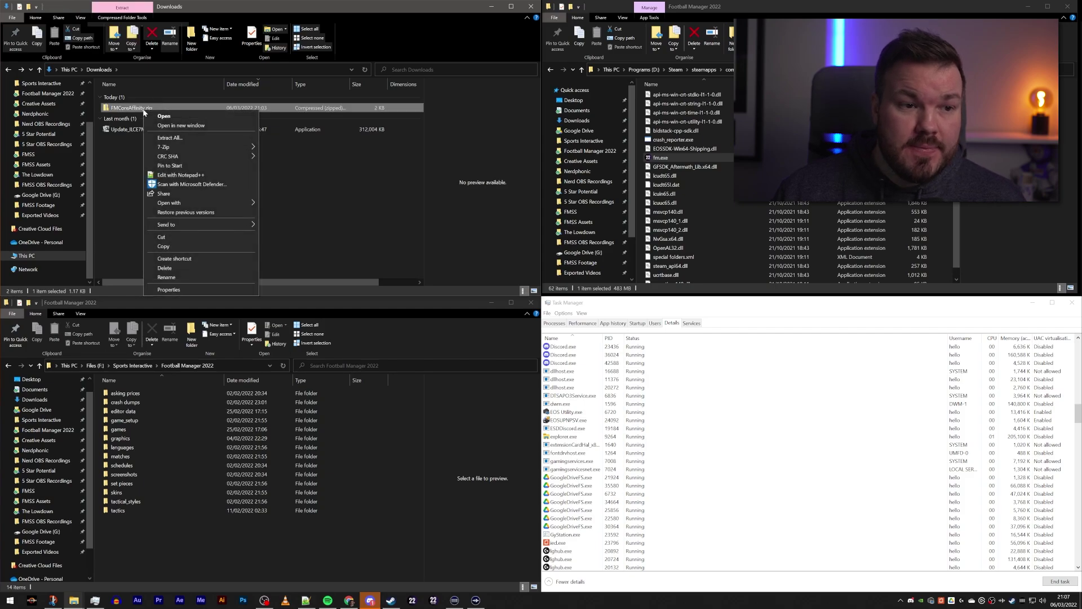
click(173, 137)
click(614, 391)
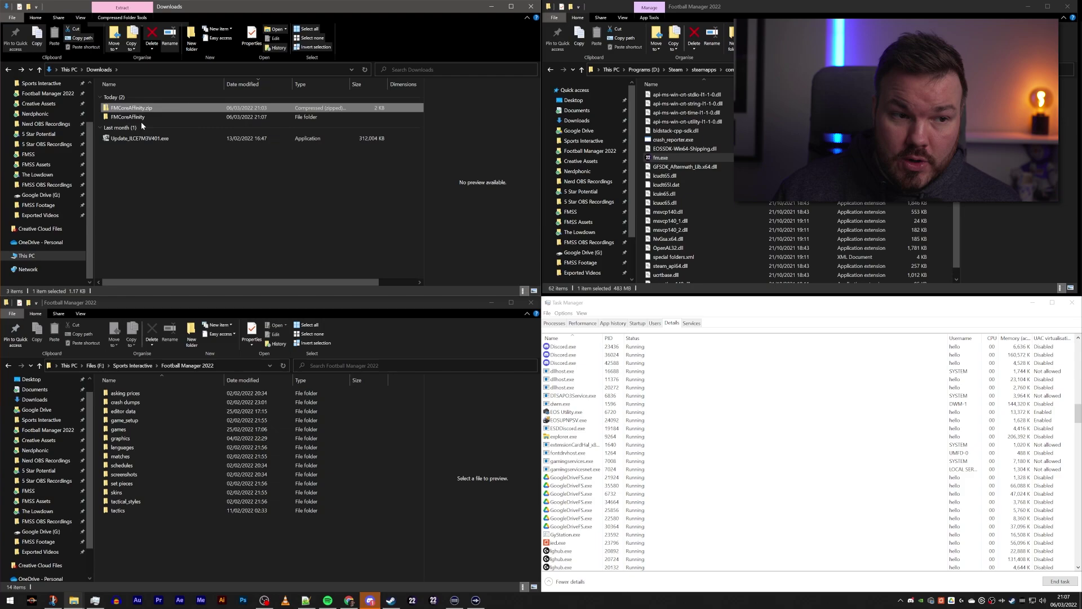
click(143, 118)
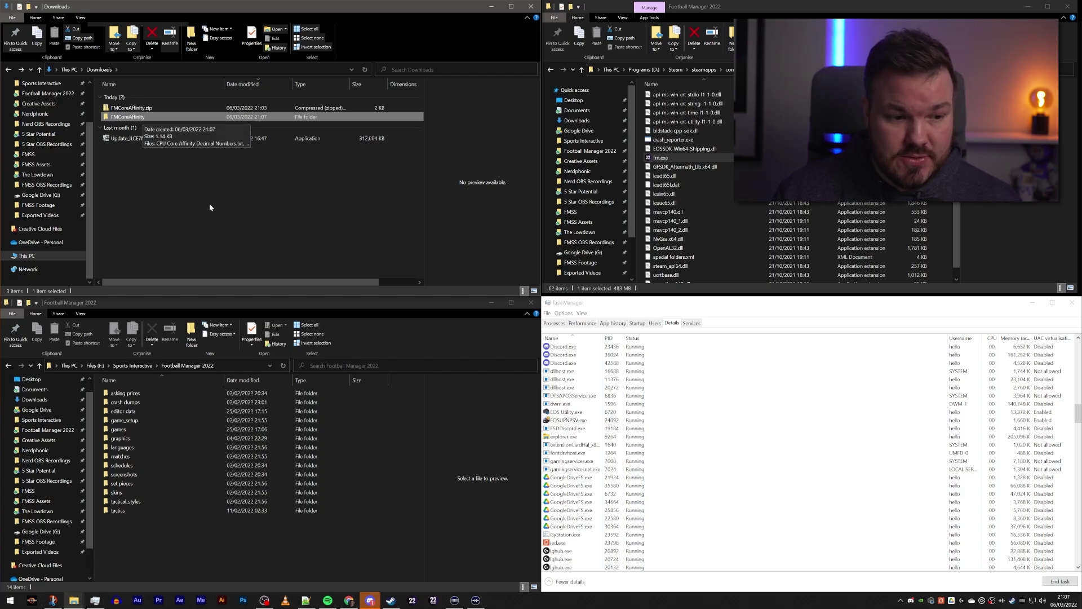
click(167, 167)
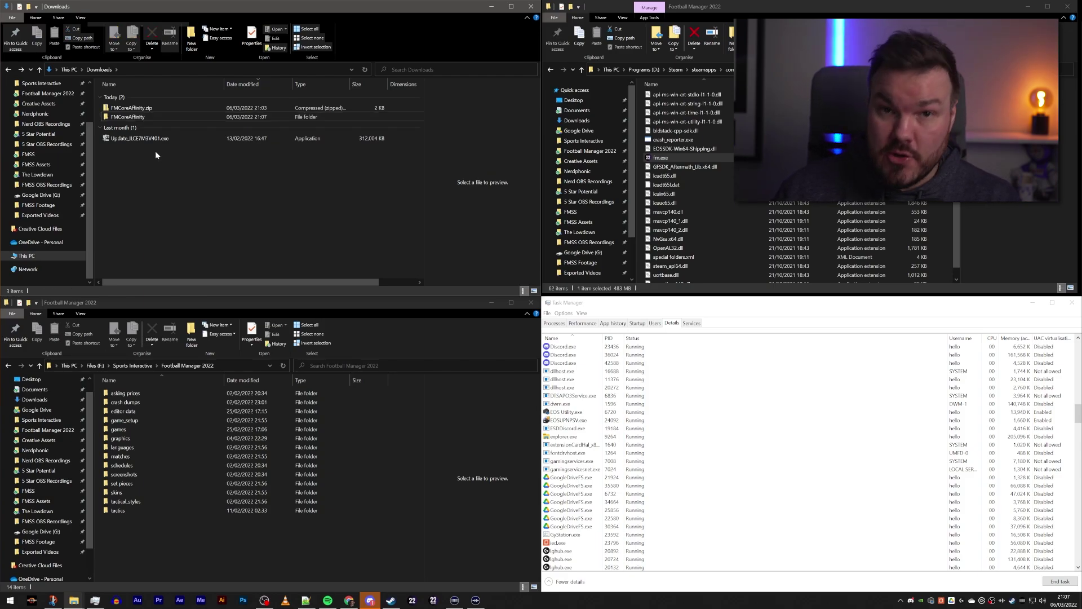
Open Default Football Manager 2022 Paths.txt from the FMCoreAffinity folder in Notepad++.
double_click(141, 119)
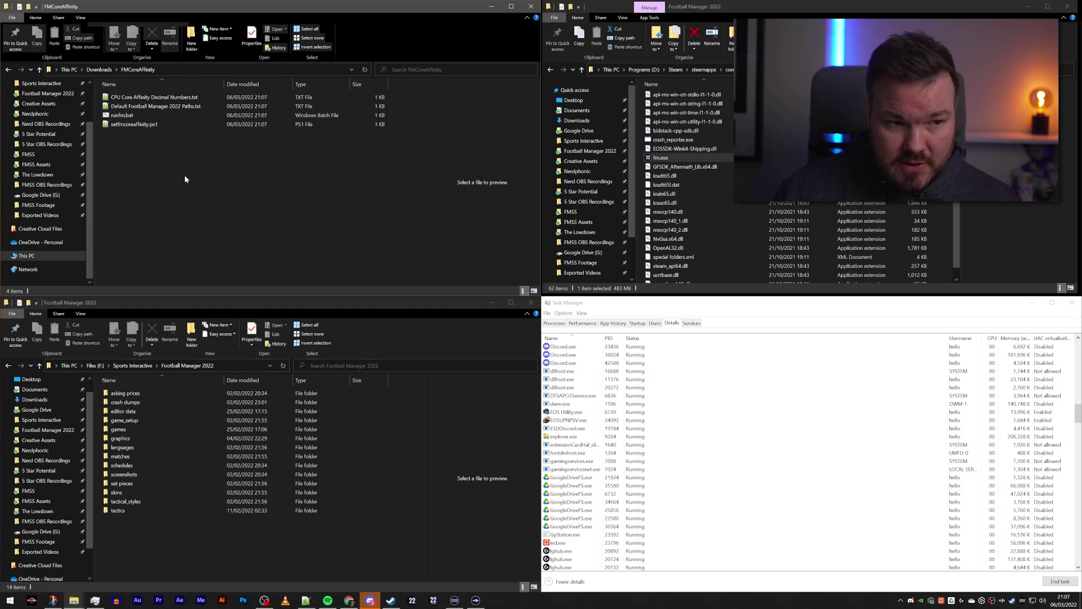
click(183, 107)
click(183, 107)
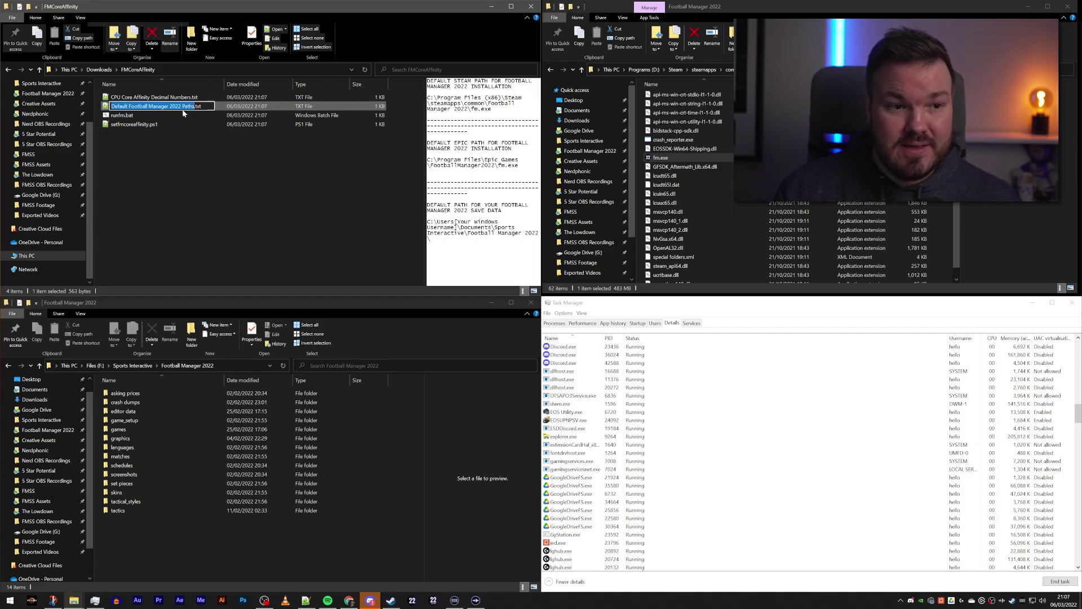
click(179, 154)
double_click(155, 106)
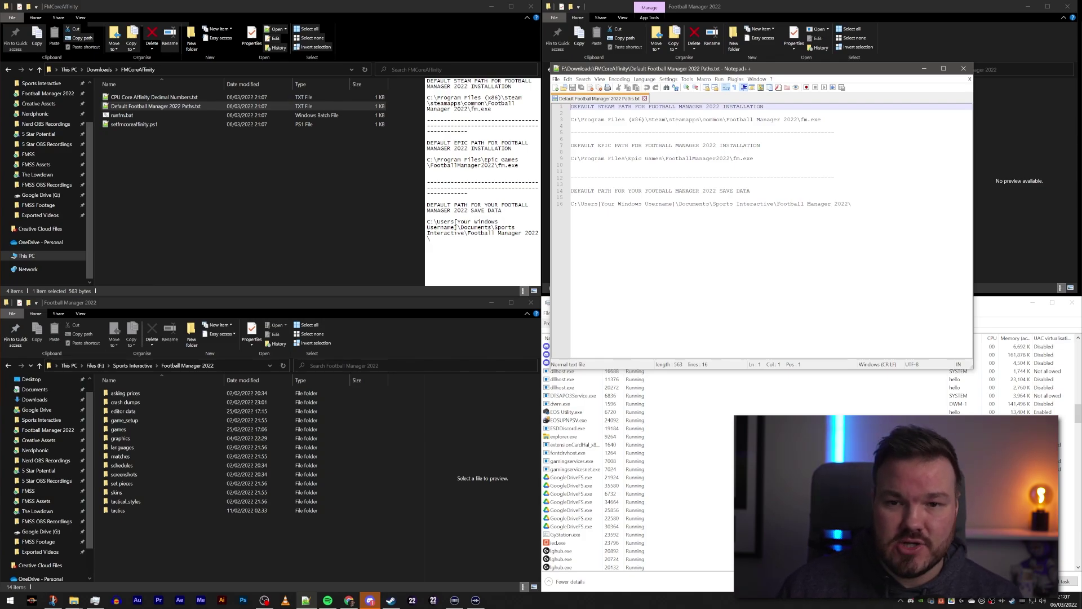
View the same paths file in Windows Notepad, highlighting the save-data path.
right_click(173, 106)
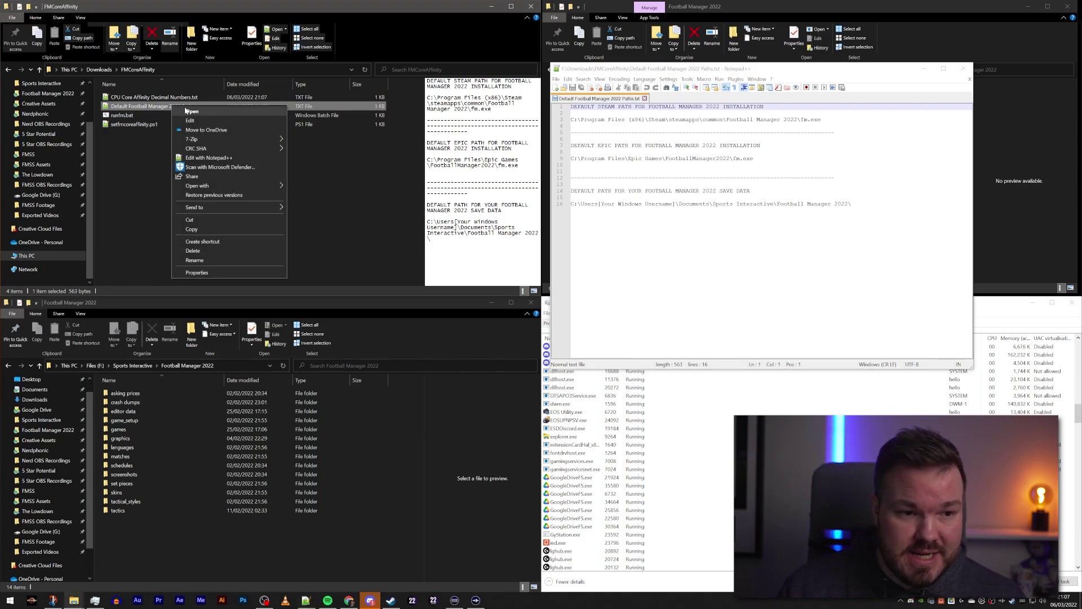
click(190, 120)
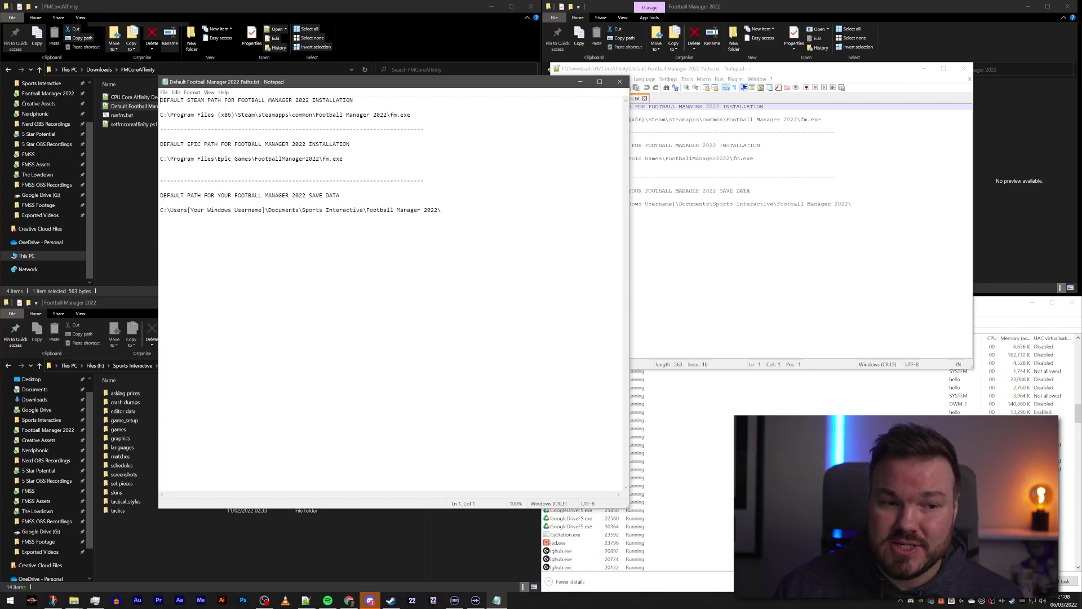
drag(441, 209, 160, 209)
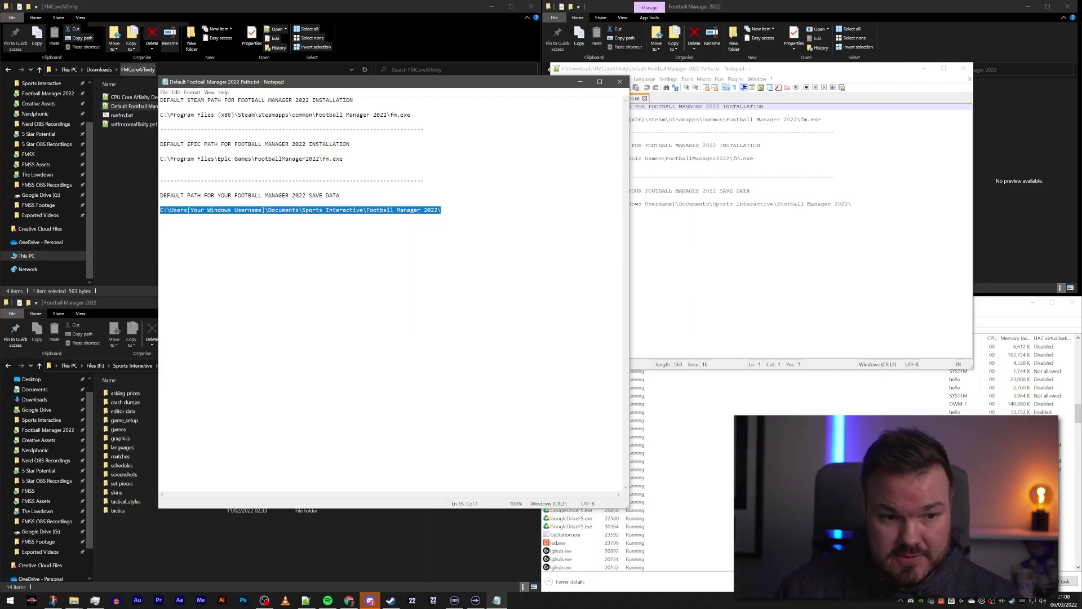
click(265, 210)
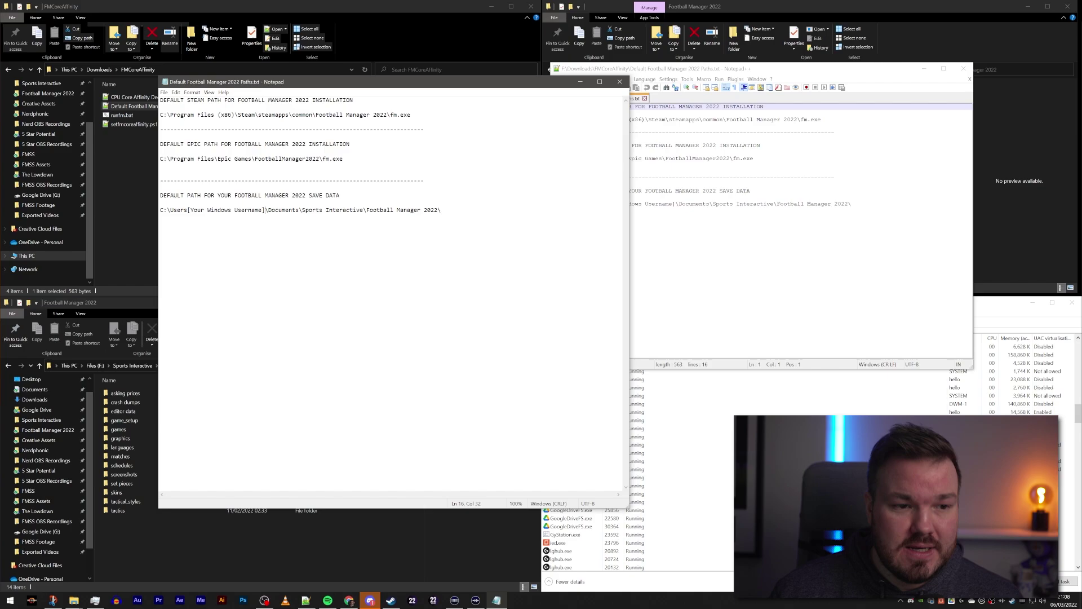
Copy the FMCoreAffinity folder from Downloads into the Football Manager 2022 folder.
click(619, 82)
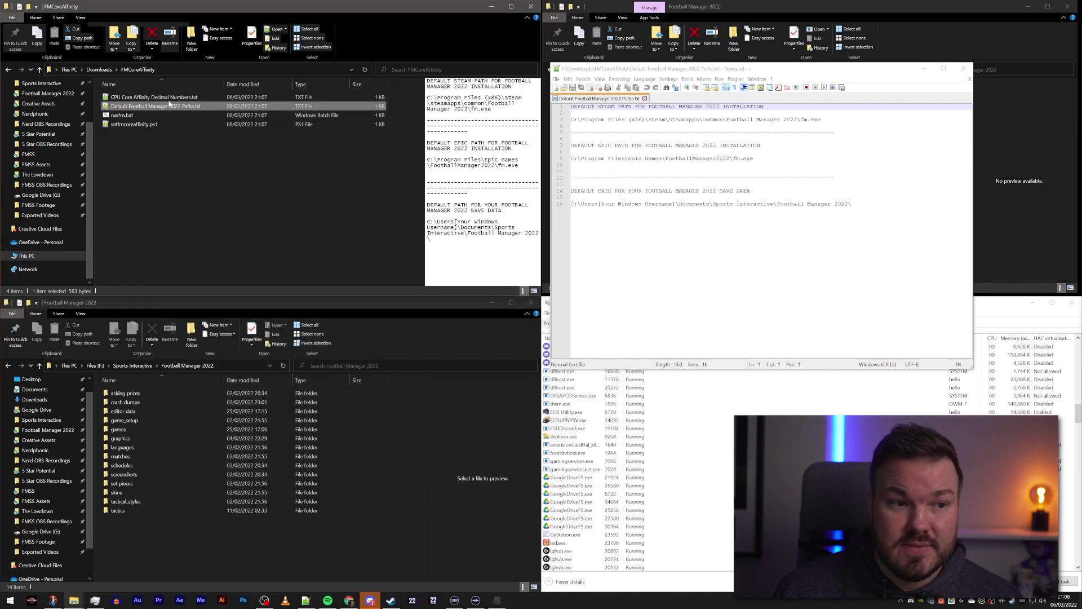
click(8, 69)
key(ctrl+c)
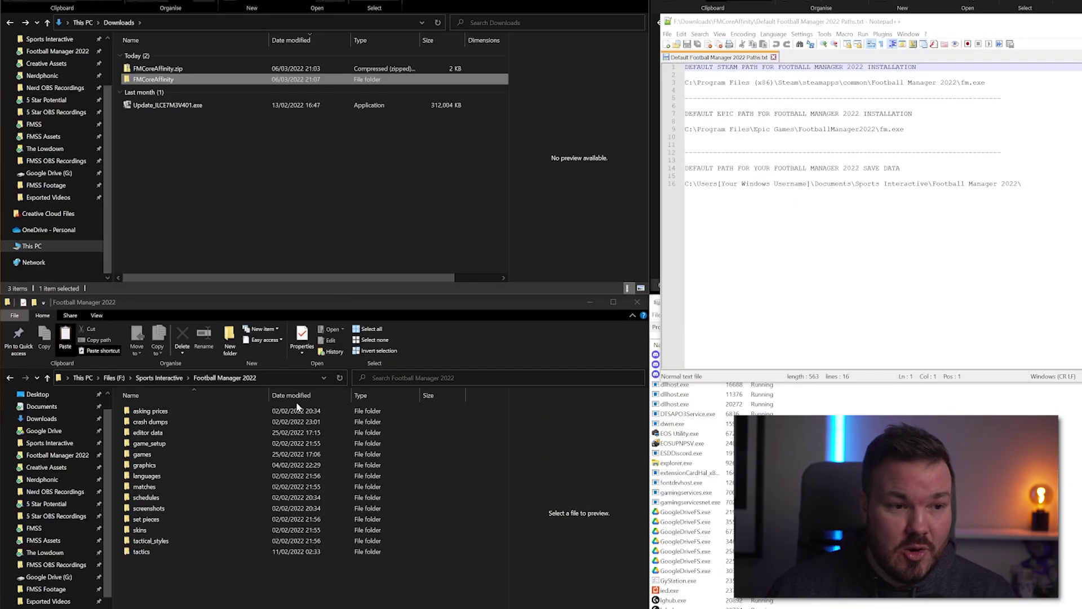
click(191, 580)
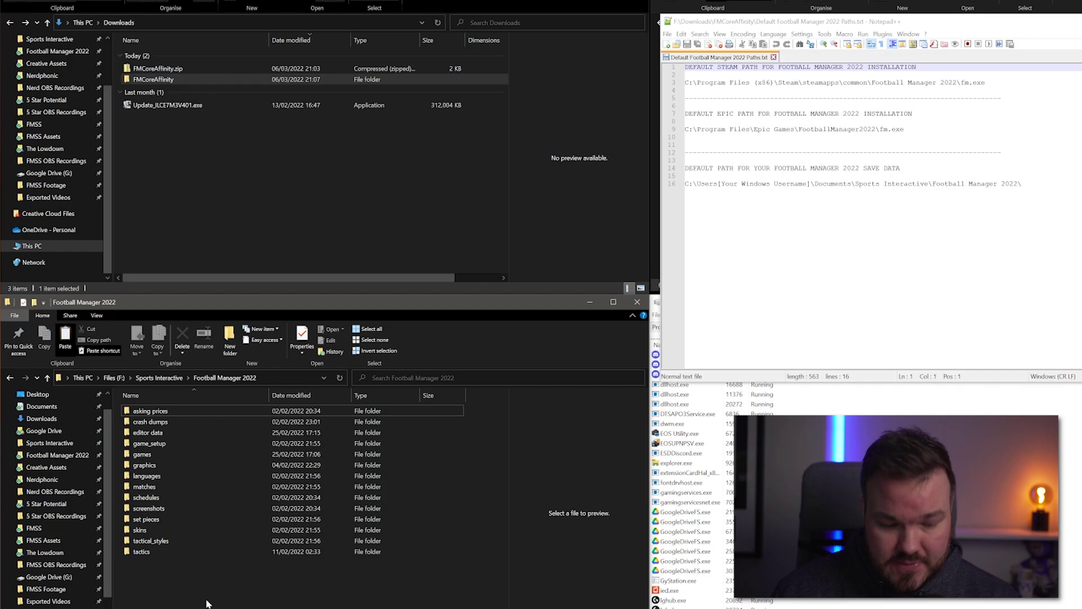
key(ctrl+v)
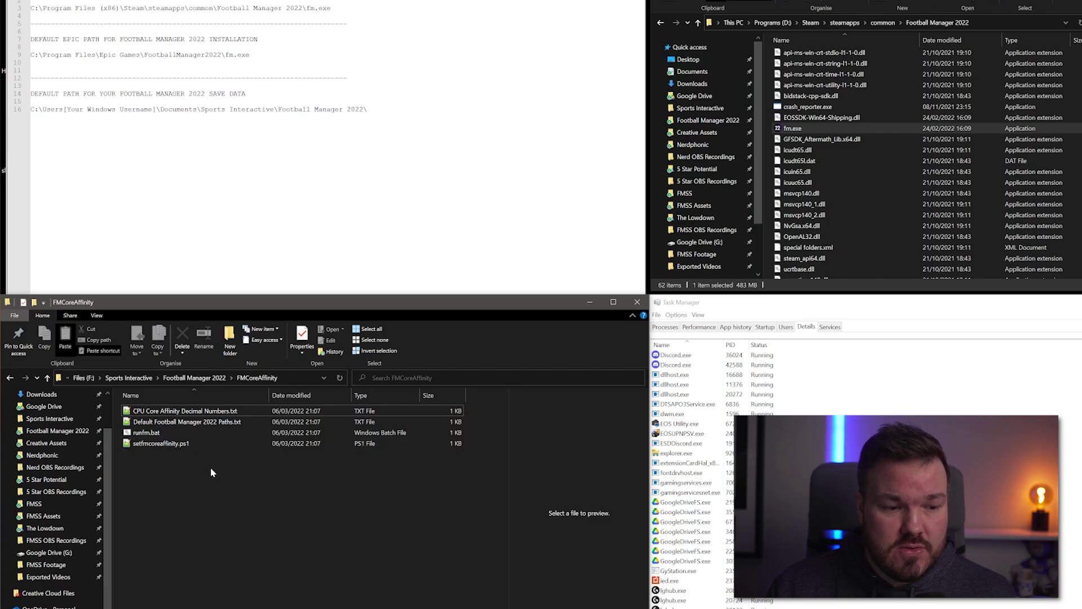
Open CPU Core Affinity Decimal Numbers.txt and locate 4095 for 24 cores and 15 for 8 cores.
right_click(218, 416)
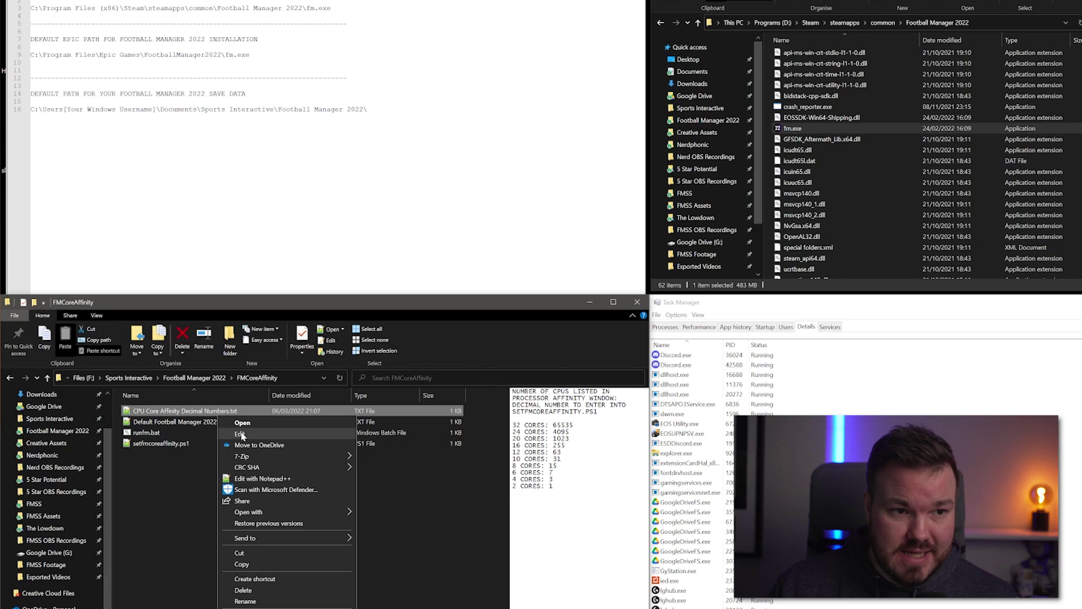
click(262, 478)
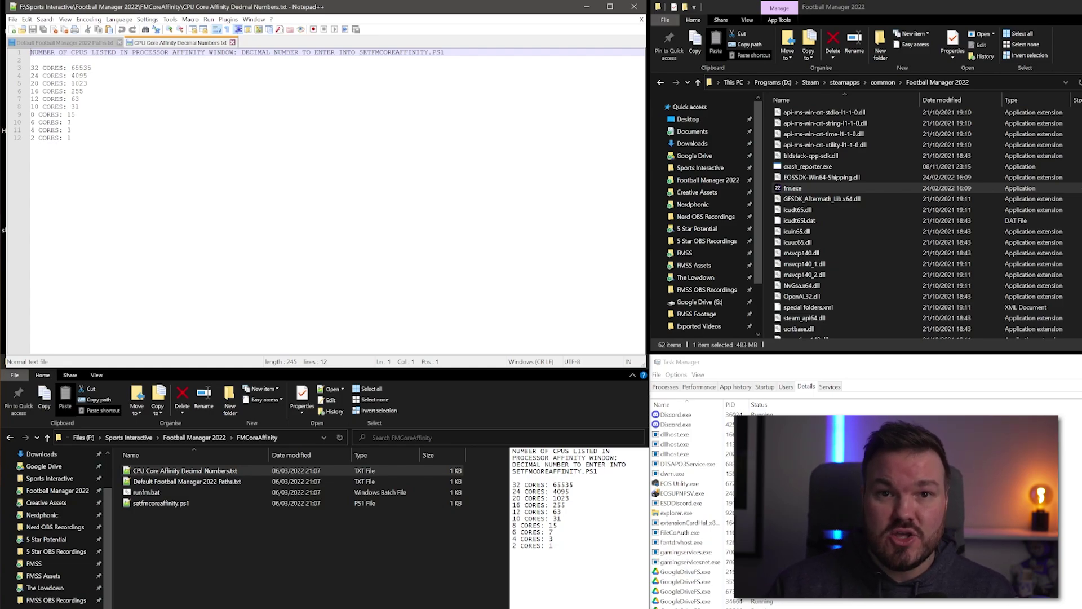
click(87, 83)
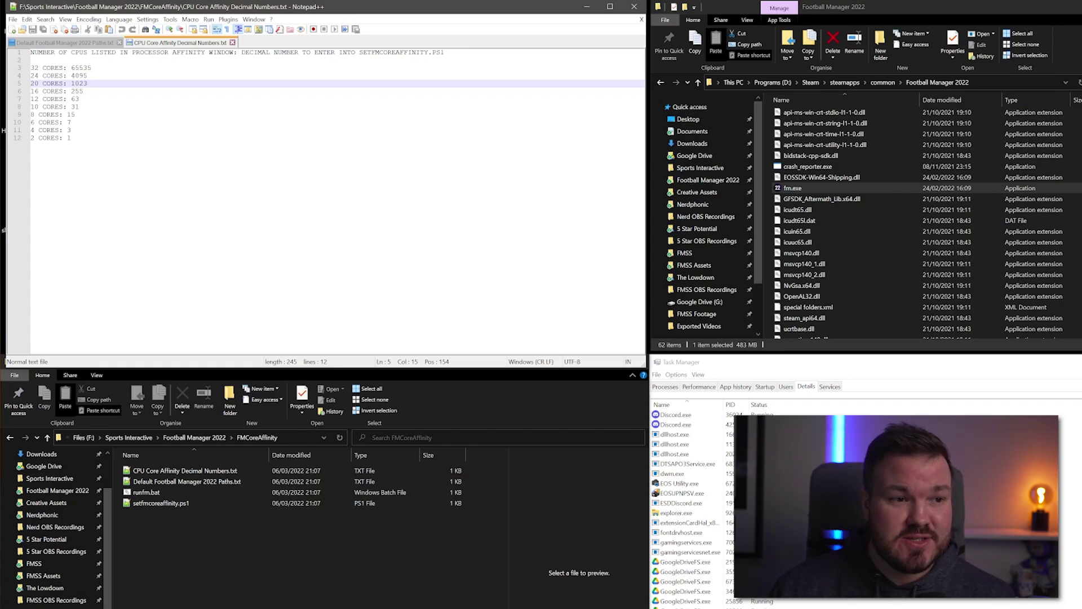
double_click(78, 75)
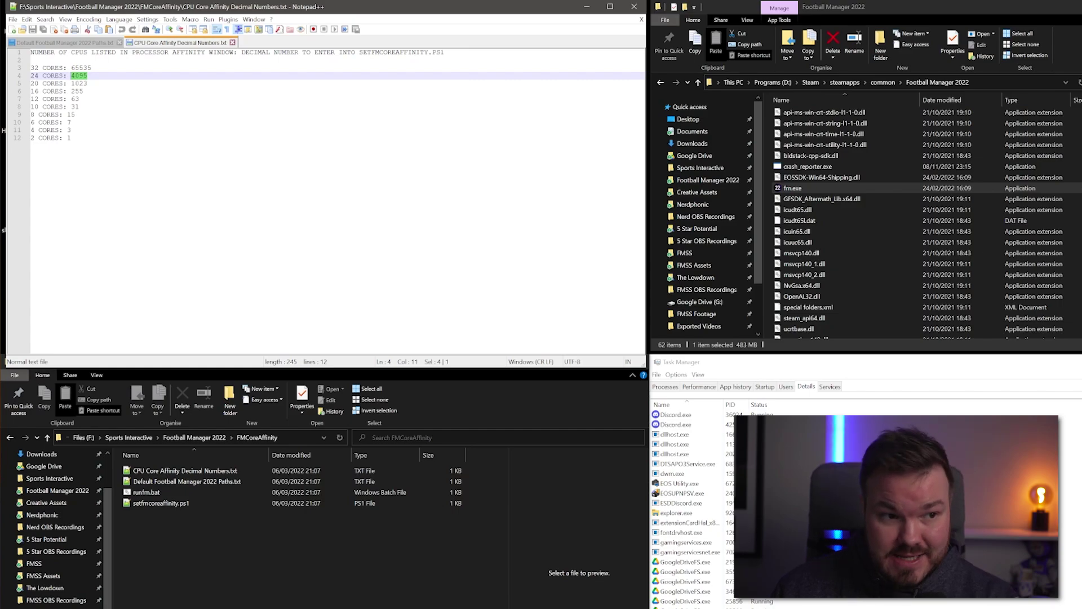
click(71, 114)
double_click(71, 114)
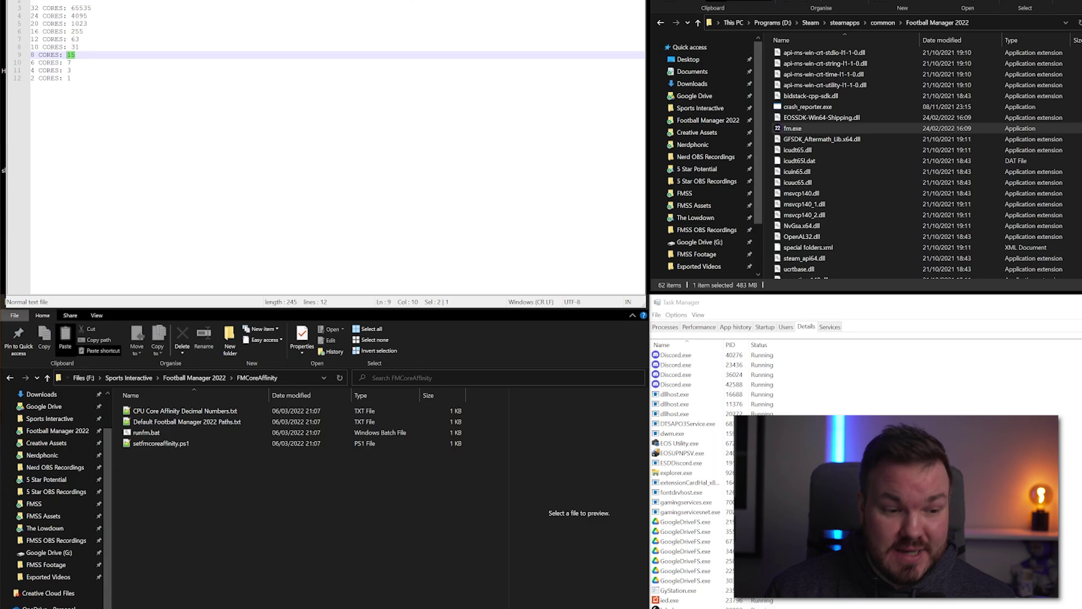
click(316, 554)
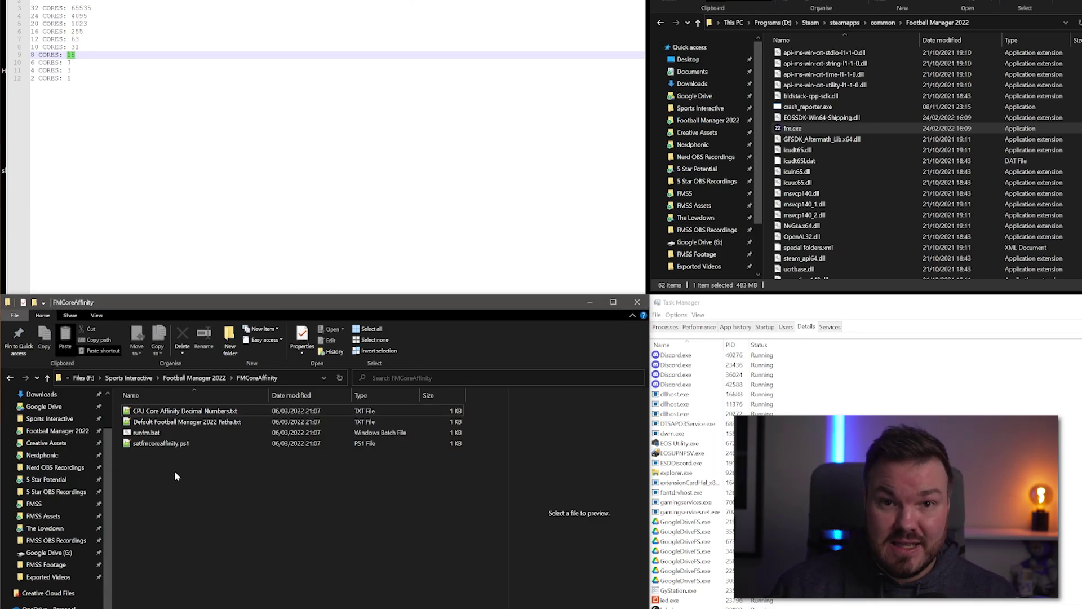
Open setfmcoreaffinity.ps1 in Notepad++ and highlight its ProcessorAffinity number placeholder.
right_click(173, 445)
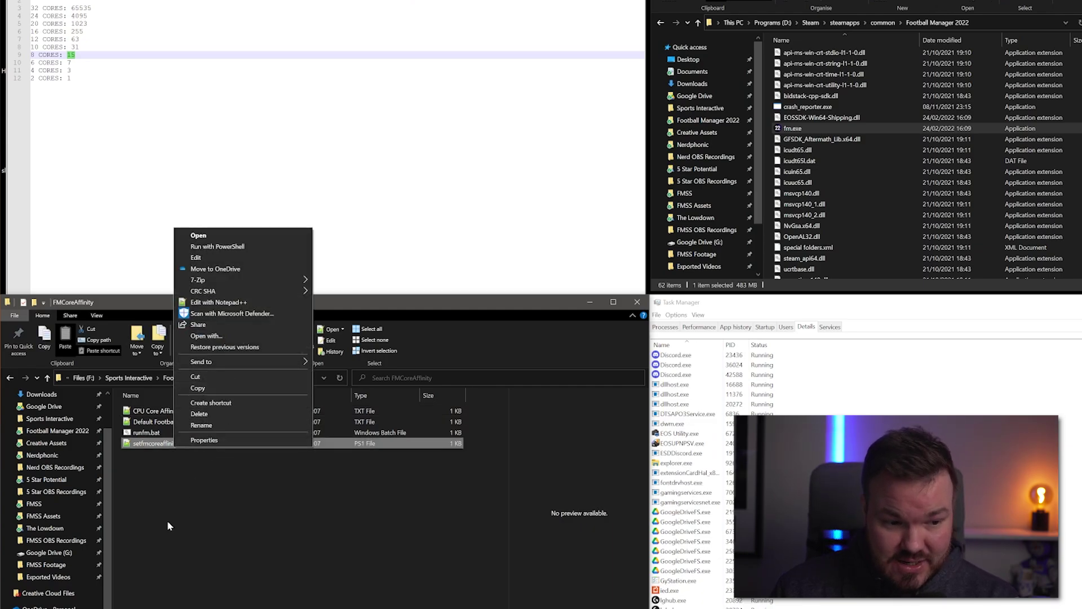
click(169, 497)
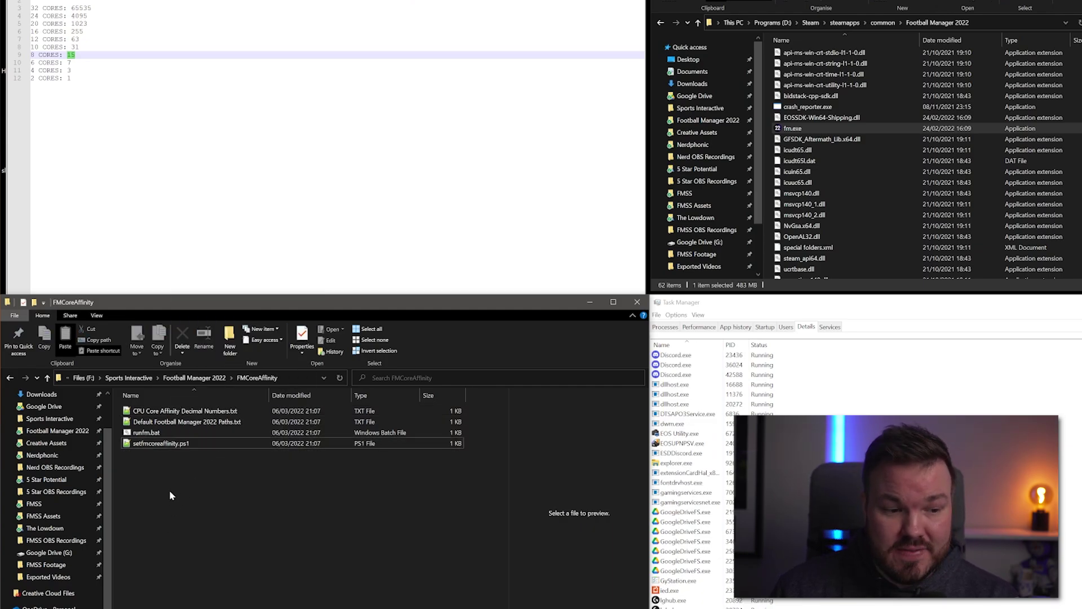
right_click(167, 446)
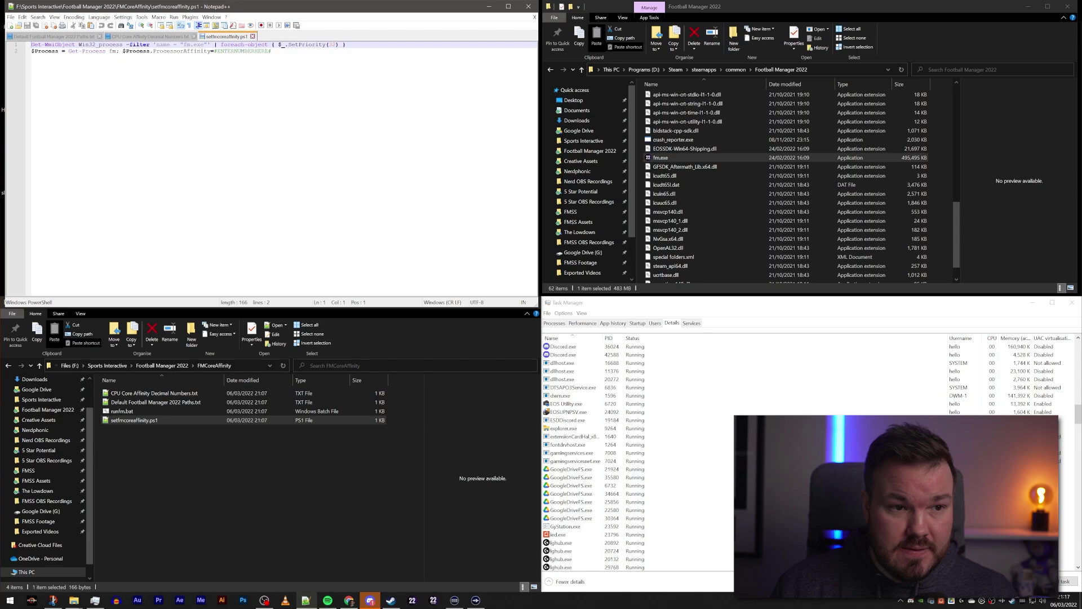
drag(272, 51, 217, 51)
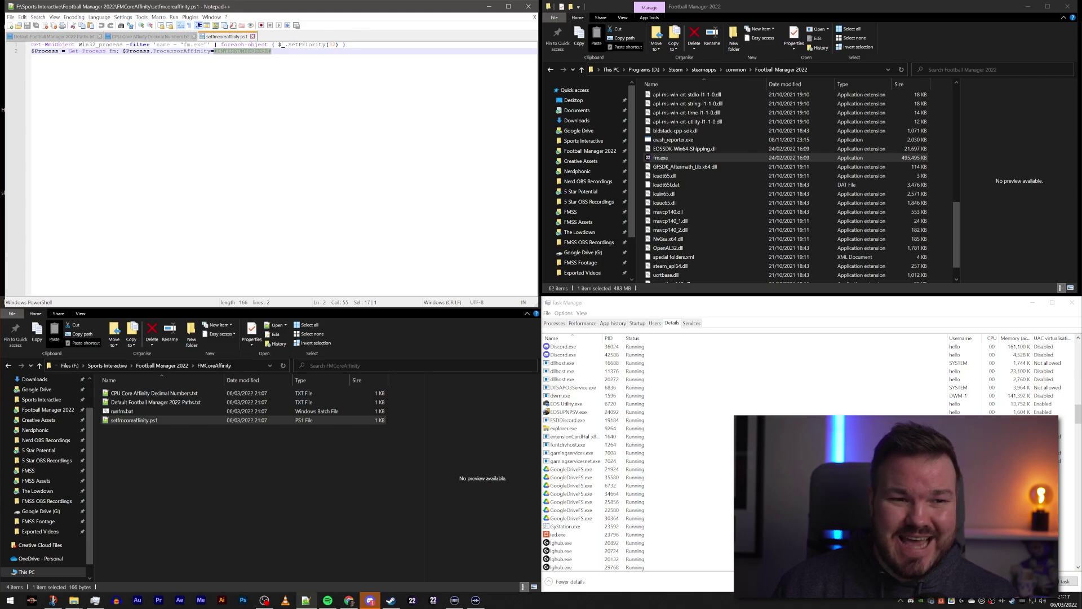
click(150, 36)
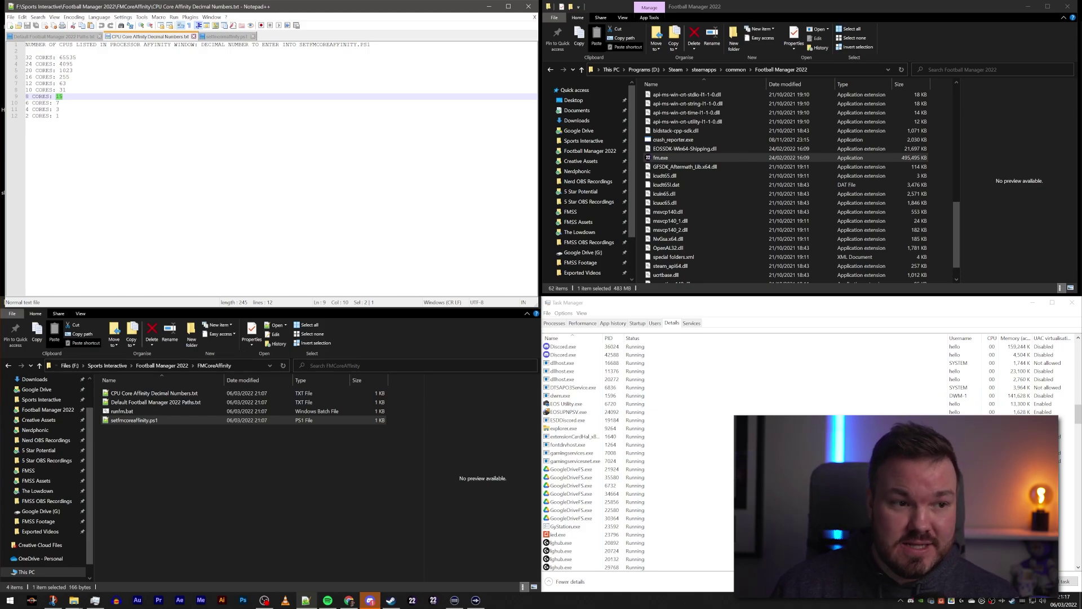
Copy 4095 over the placeholder in setfmcoreaffinity.ps1 and save the script.
double_click(63, 65)
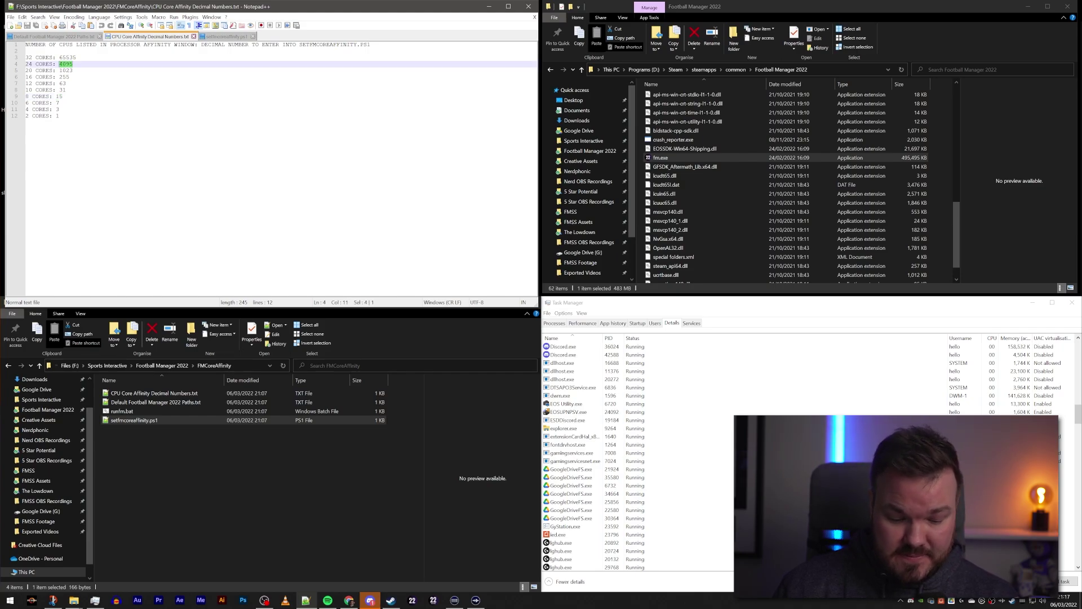
right_click(66, 65)
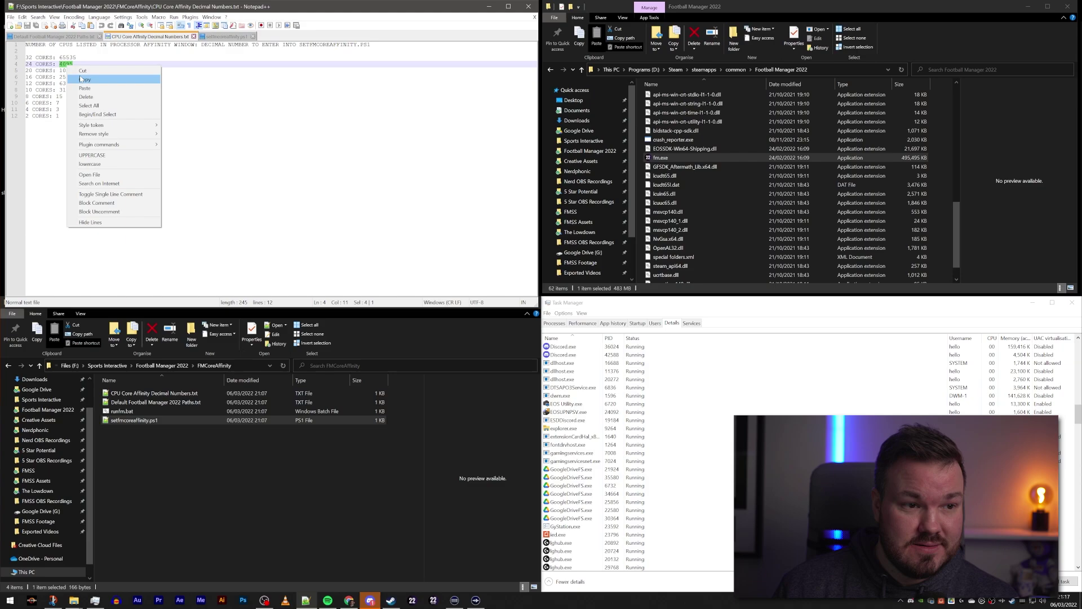
click(85, 79)
click(225, 36)
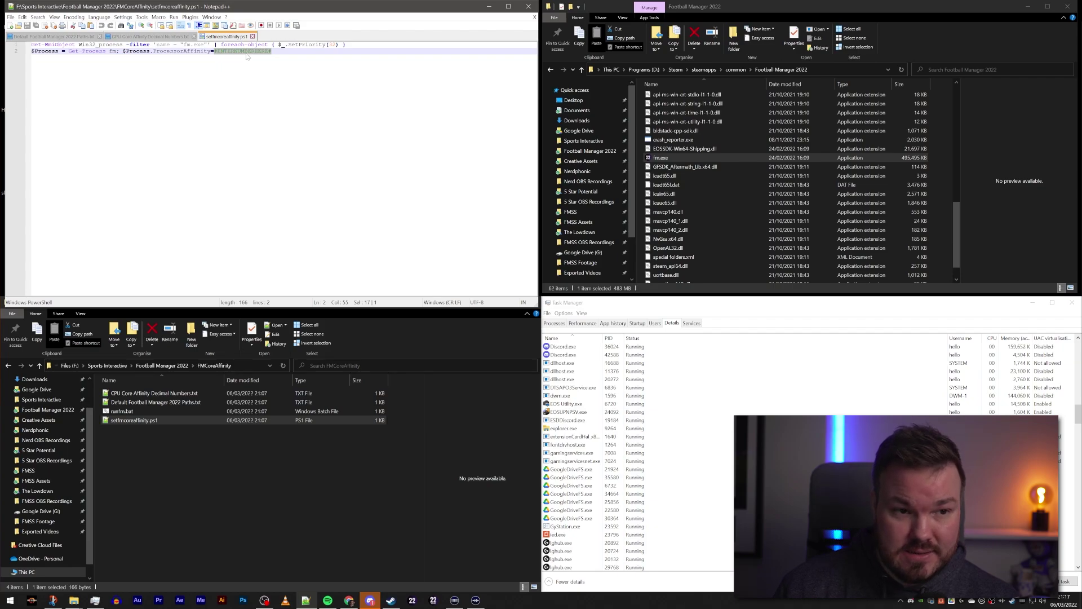
right_click(246, 51)
click(265, 81)
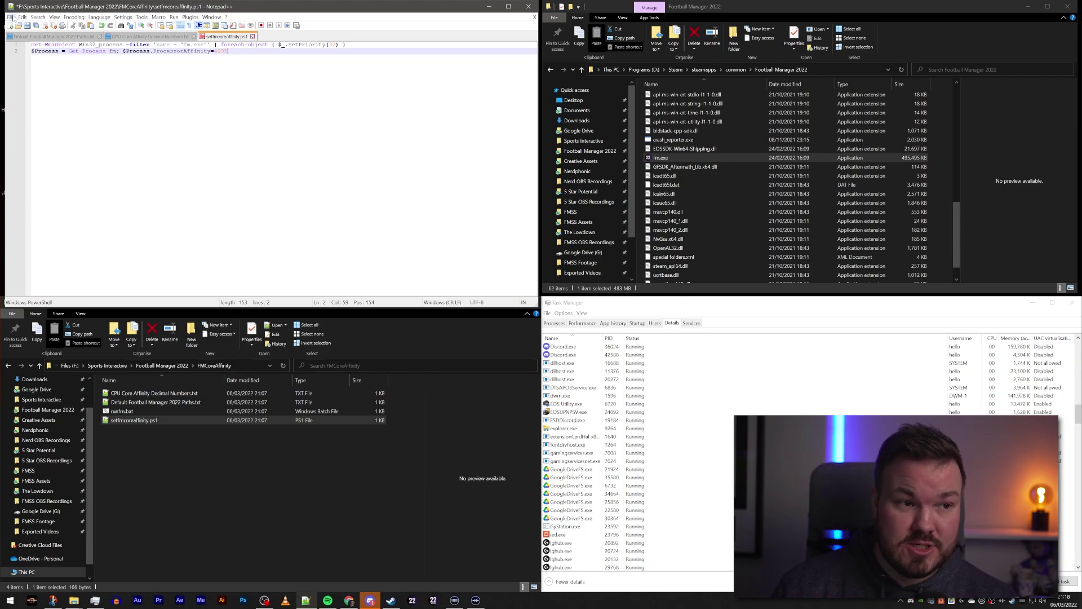
click(11, 17)
click(23, 79)
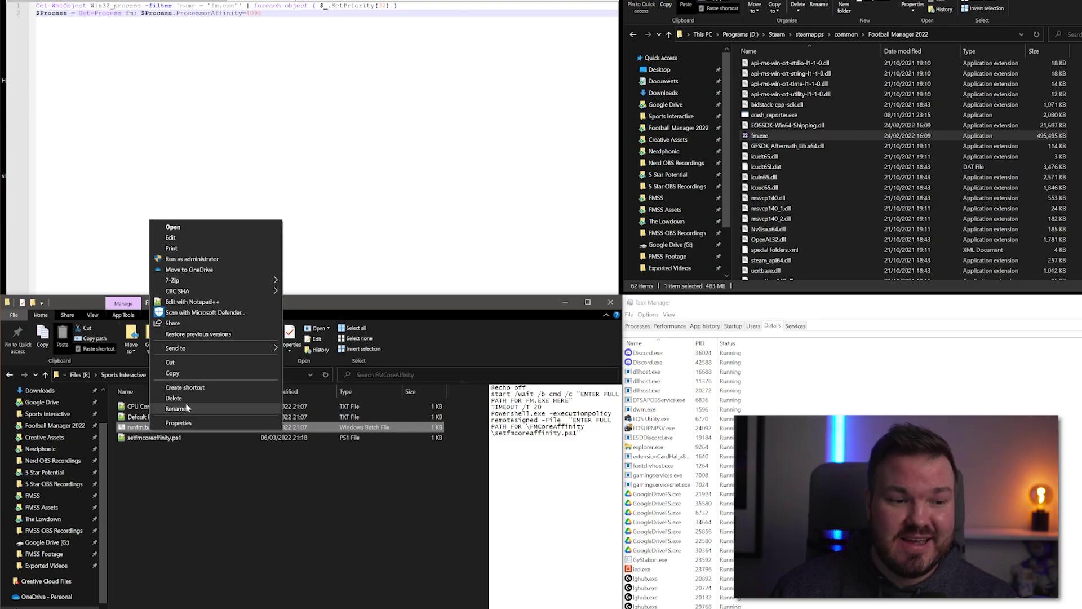
Open runfm.bat in Notepad++ and select the FM.EXE path placeholder on line 2.
click(194, 302)
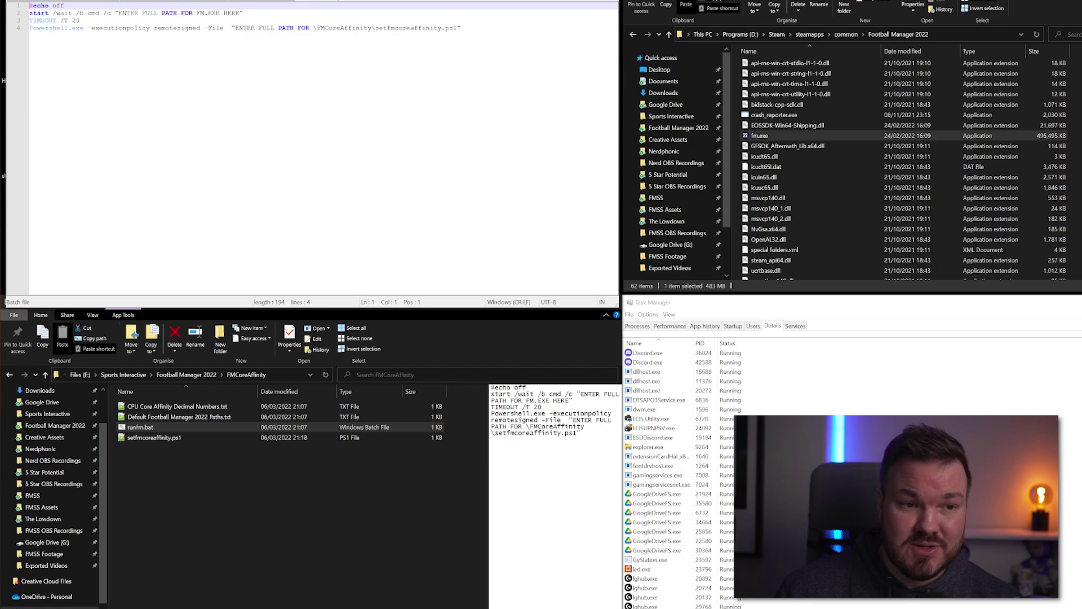
drag(240, 12, 119, 12)
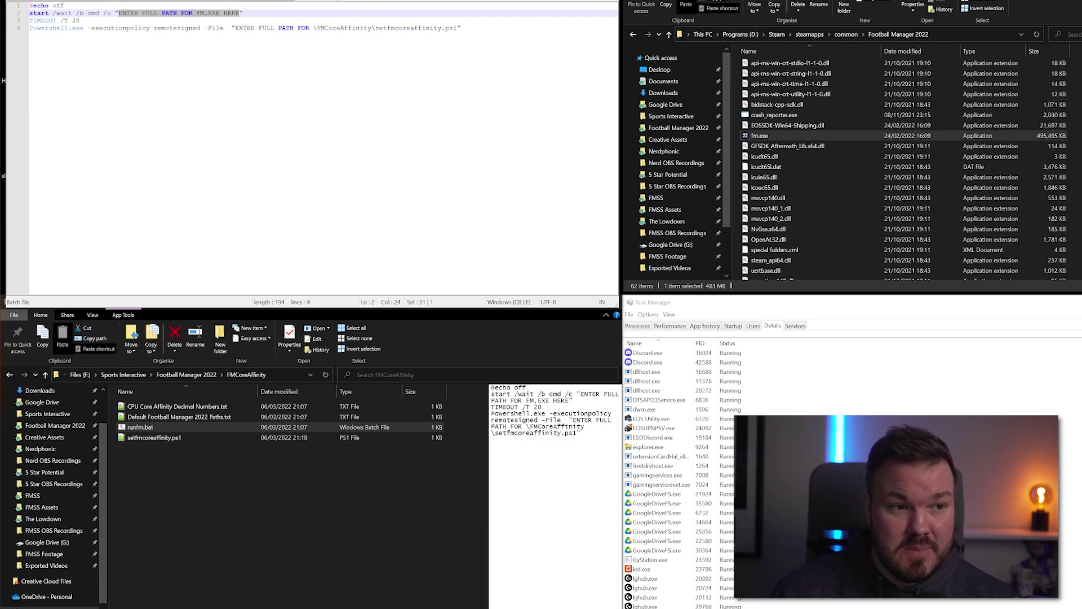
Reveal the game folder path D:\Steam\steamapps\common\Football Manager 2022 in Explorer's address bar.
click(94, 3)
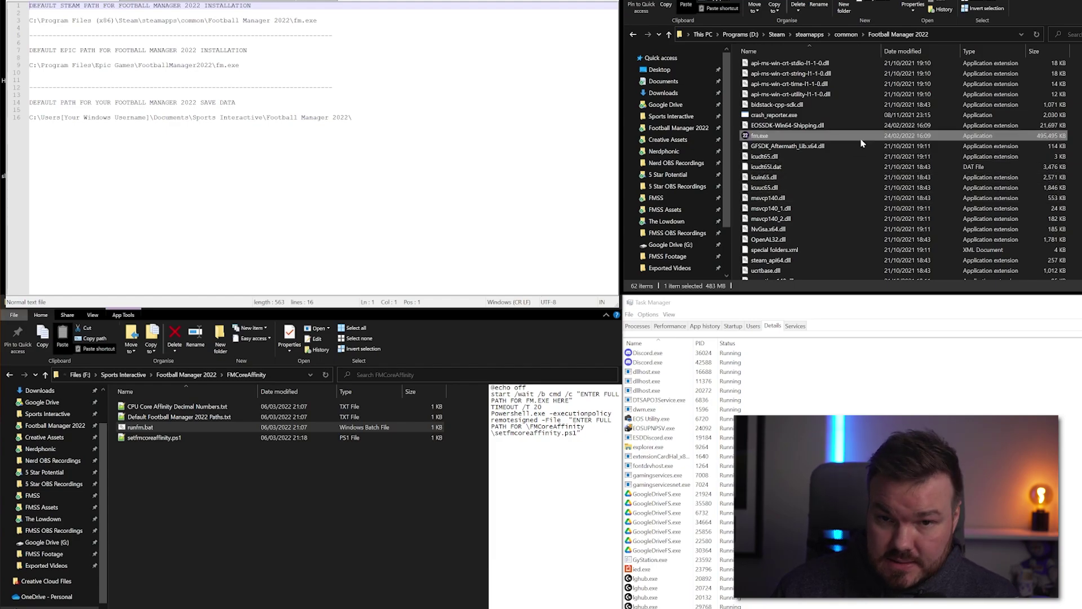
click(974, 33)
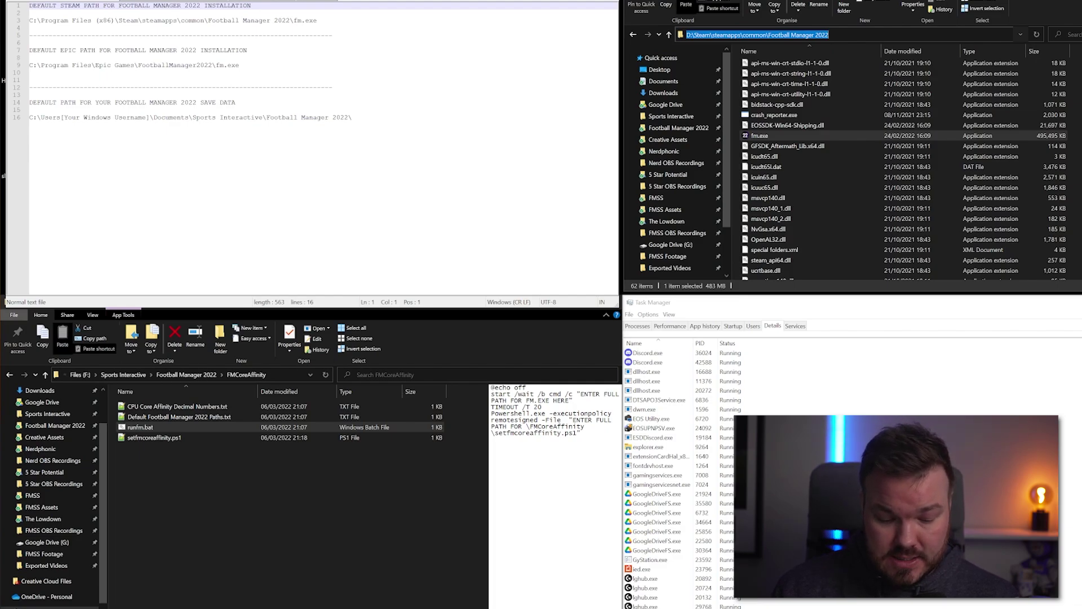
Replace the start-line placeholder in runfm.bat with D:\Steam\steamapps\common\Football Manager 2022\fm.exe.
click(314, 2)
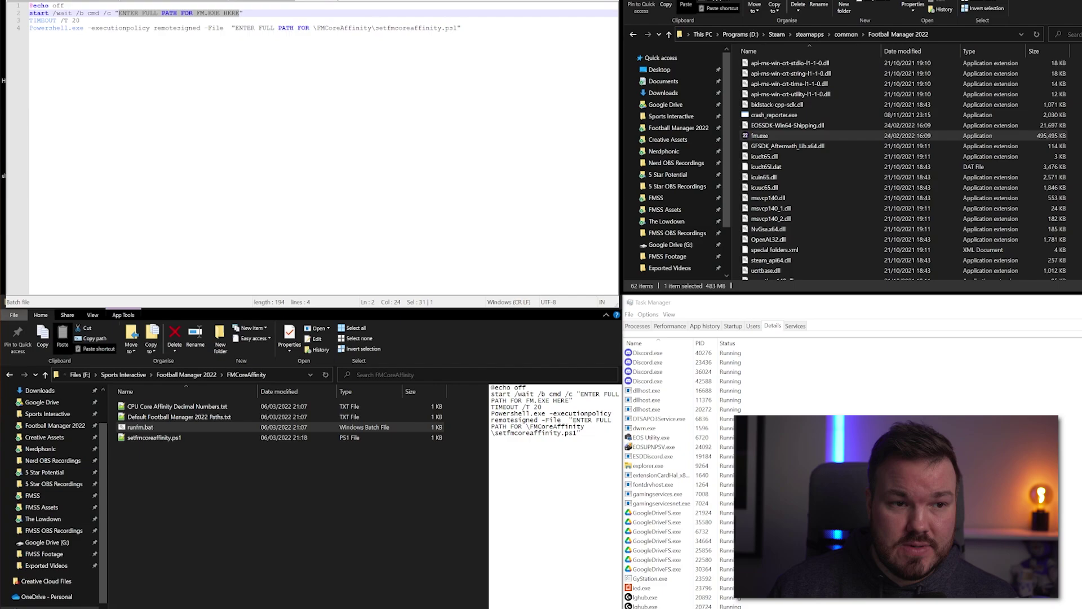
key(ctrl+v)
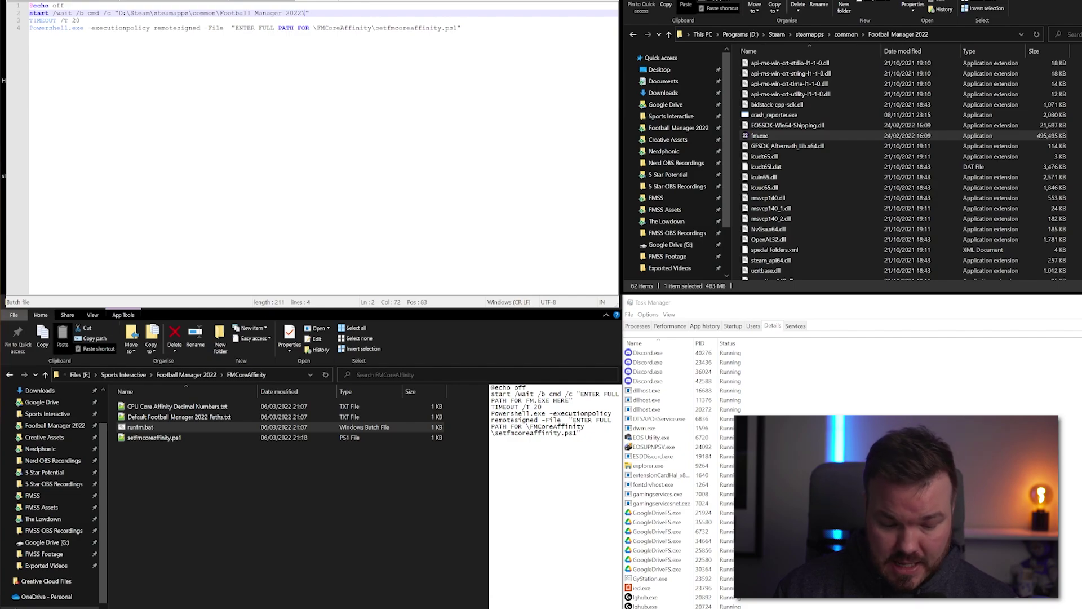
text(fm.exe)
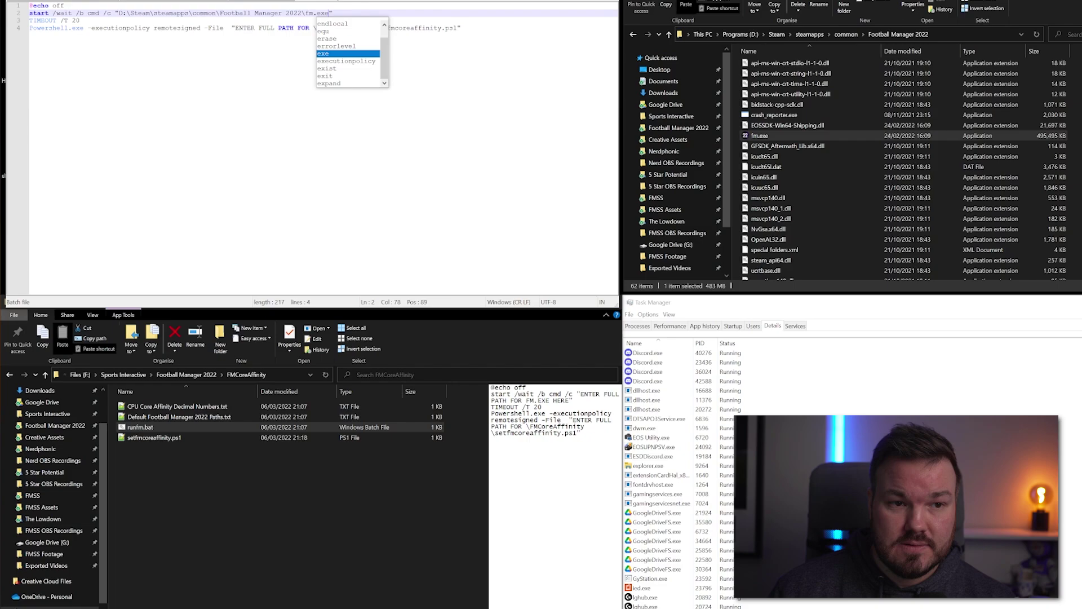
click(461, 28)
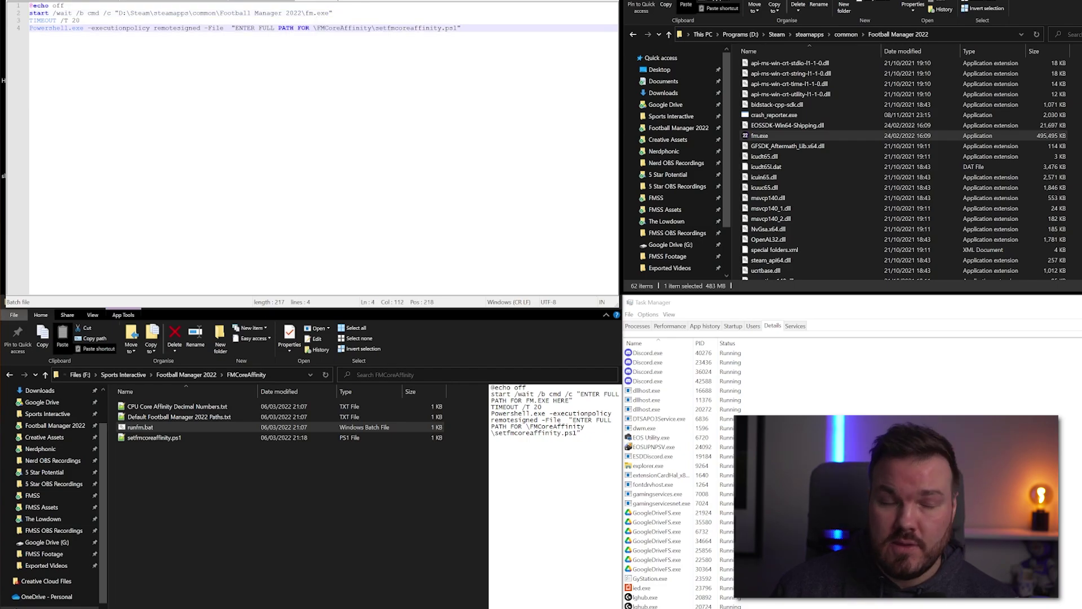
drag(118, 12, 329, 12)
click(282, 514)
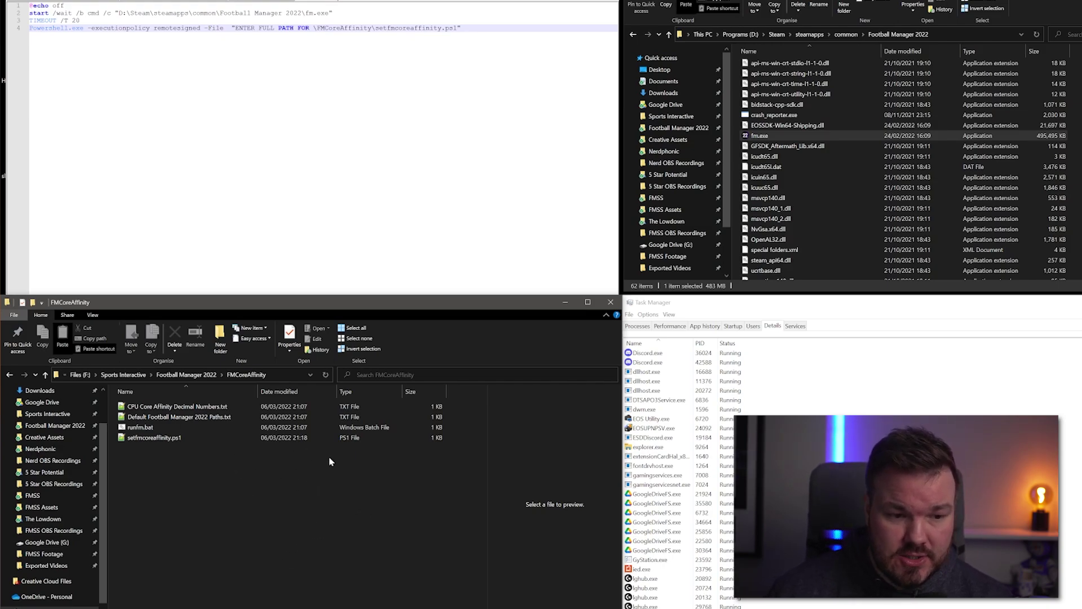
Copy the Football Manager 2022 folder path from Explorer's address bar.
click(9, 375)
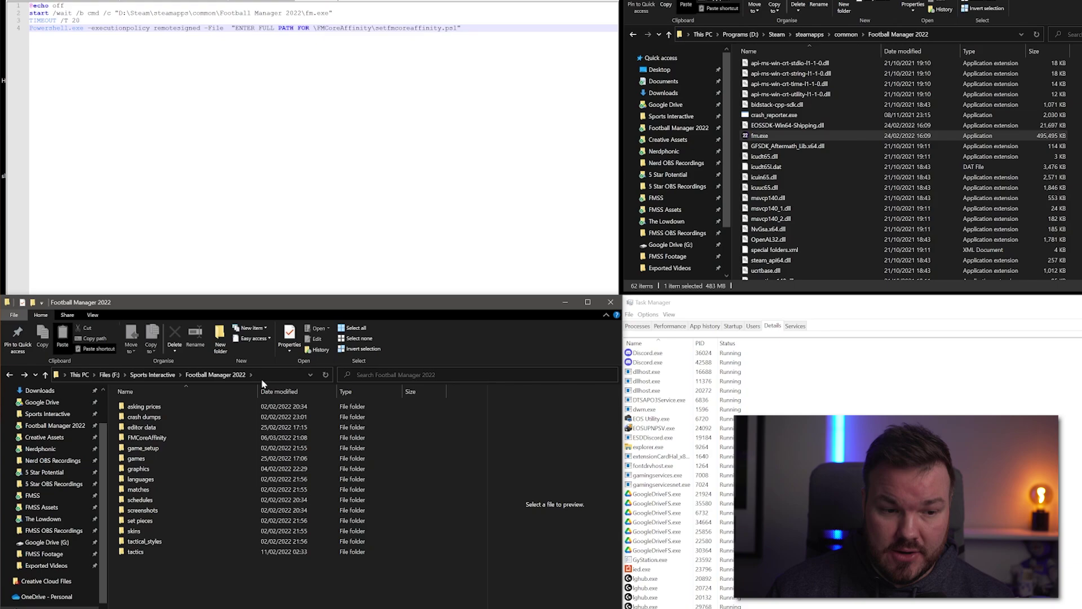
click(282, 376)
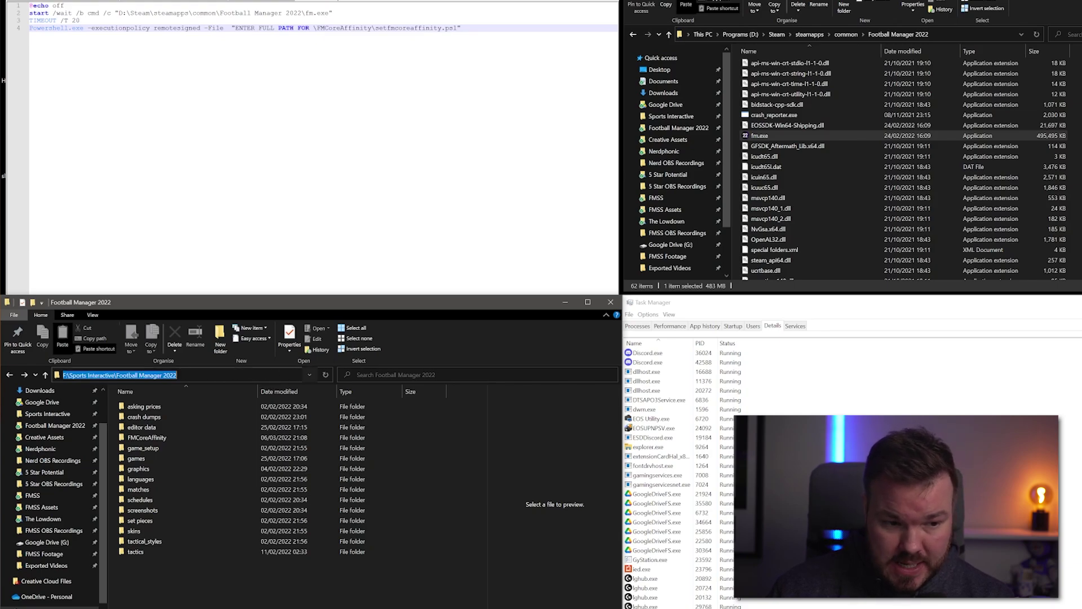
right_click(204, 376)
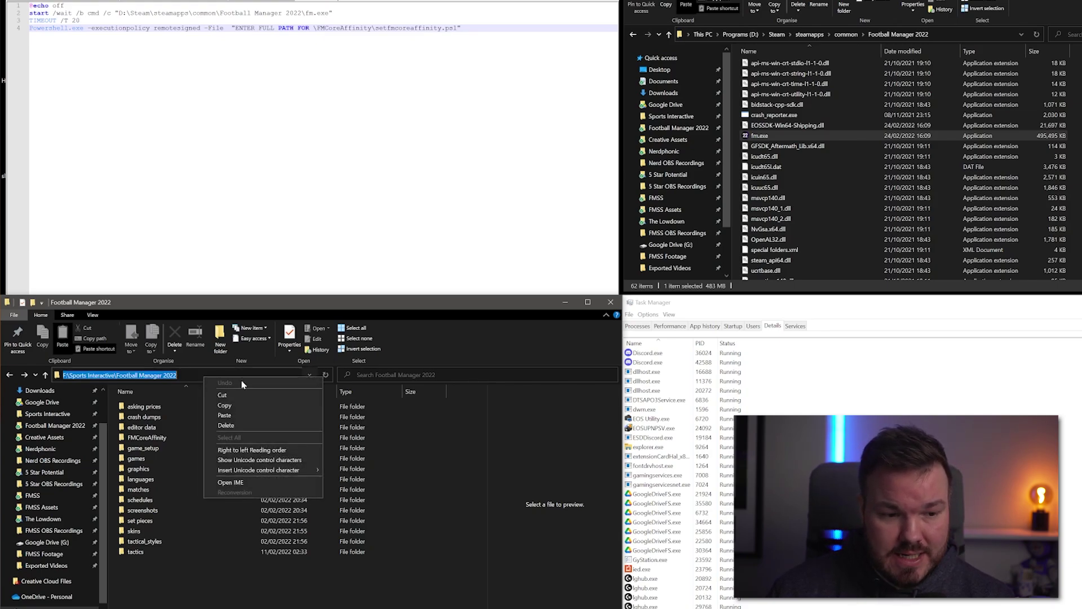
click(238, 402)
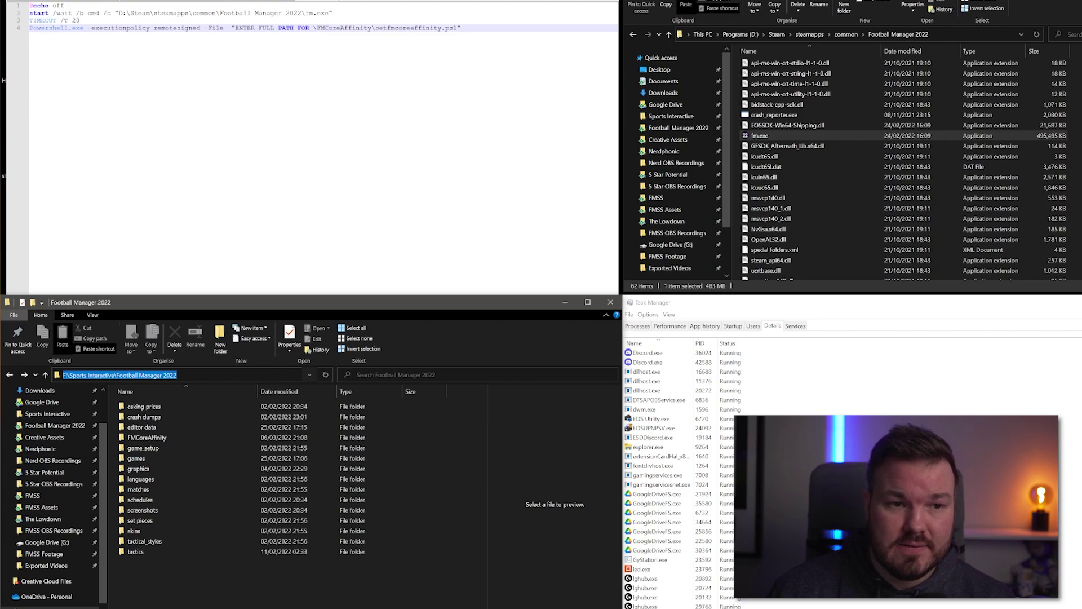
Paste that path over ENTER FULL PATH FOR so line 4 runs FMCoreAffinity\setfmcoreaffinity.ps1.
drag(313, 27, 234, 28)
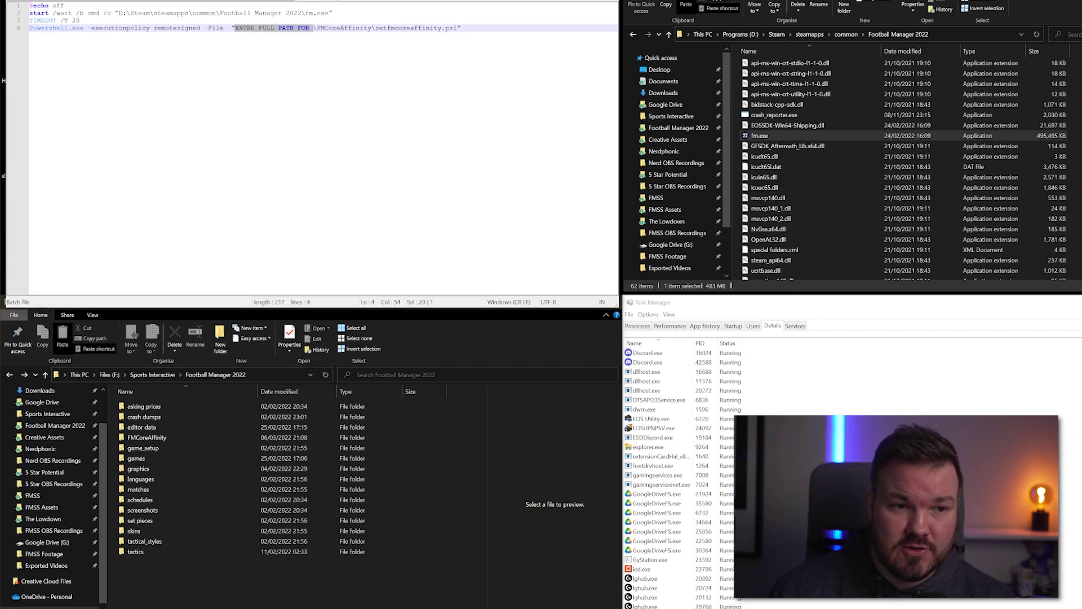
right_click(248, 28)
click(265, 52)
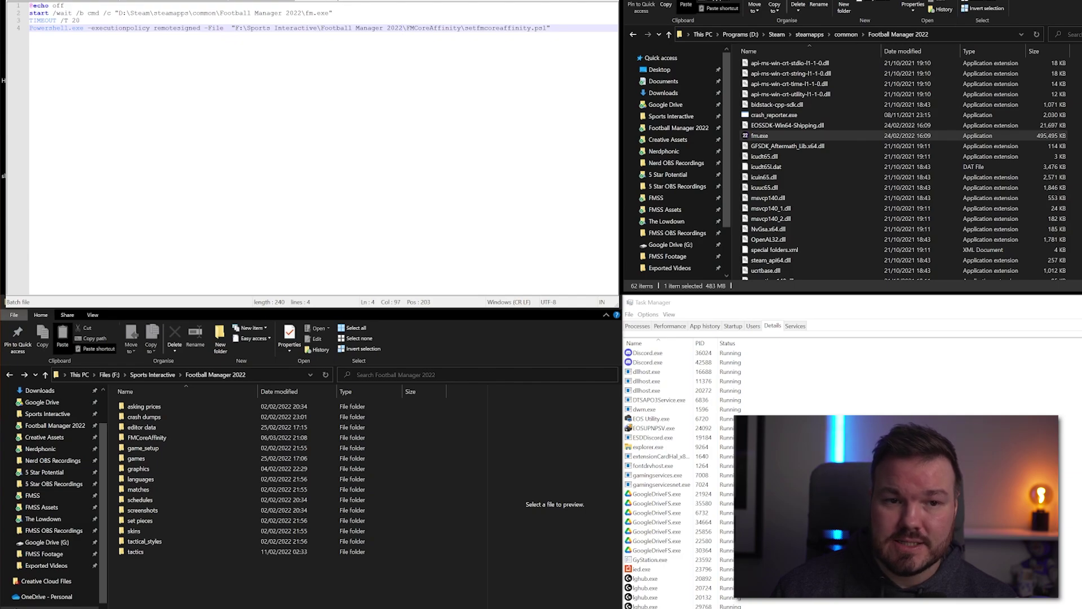
drag(546, 27, 243, 27)
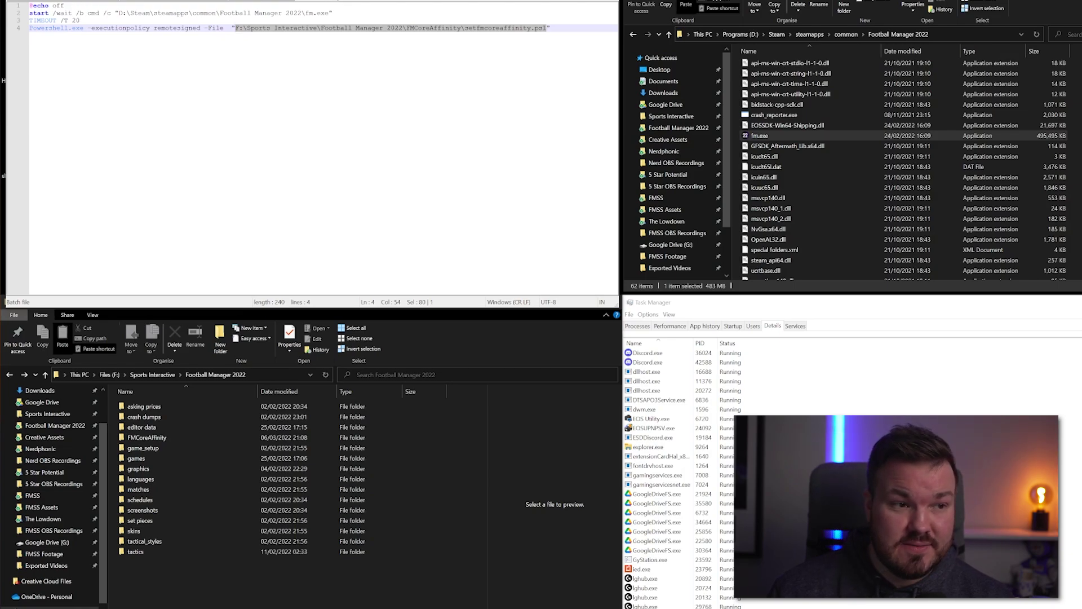
key(alt+f)
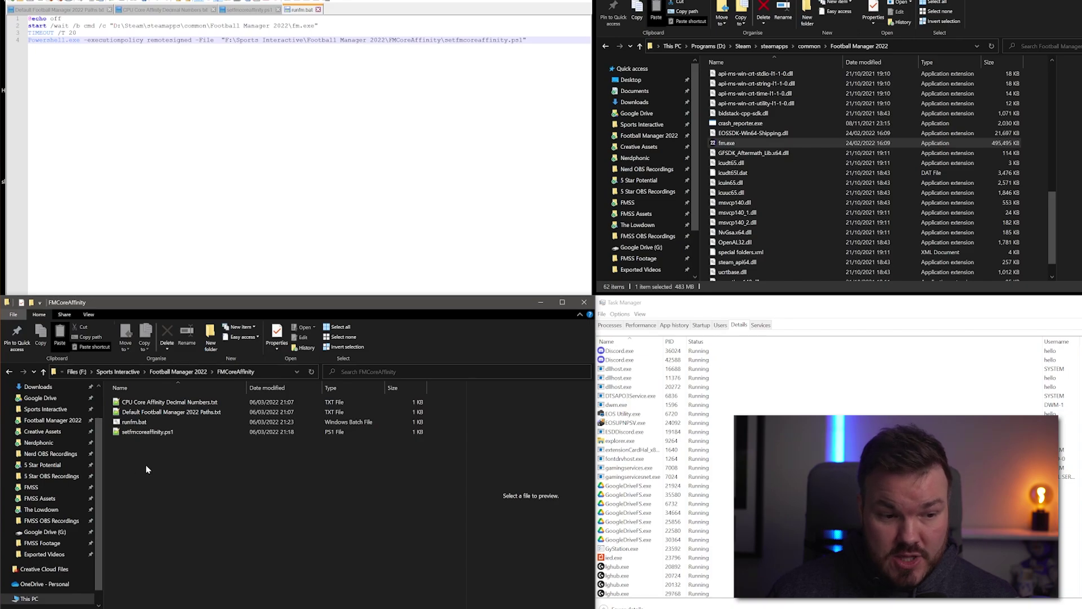
Create a shortcut to runfm.bat and rename it FM22.
right_click(135, 427)
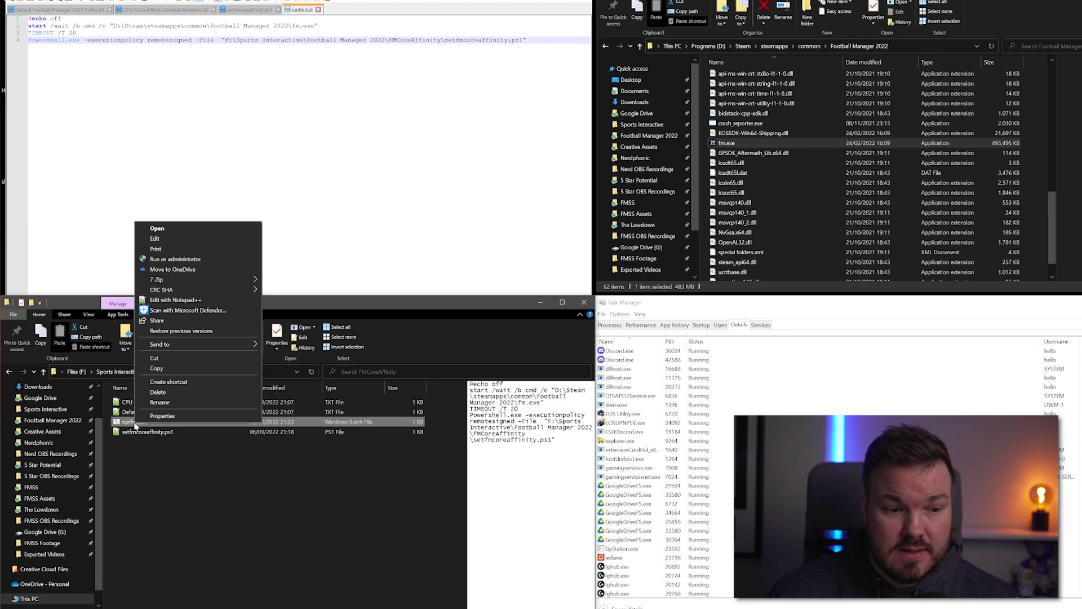
click(194, 382)
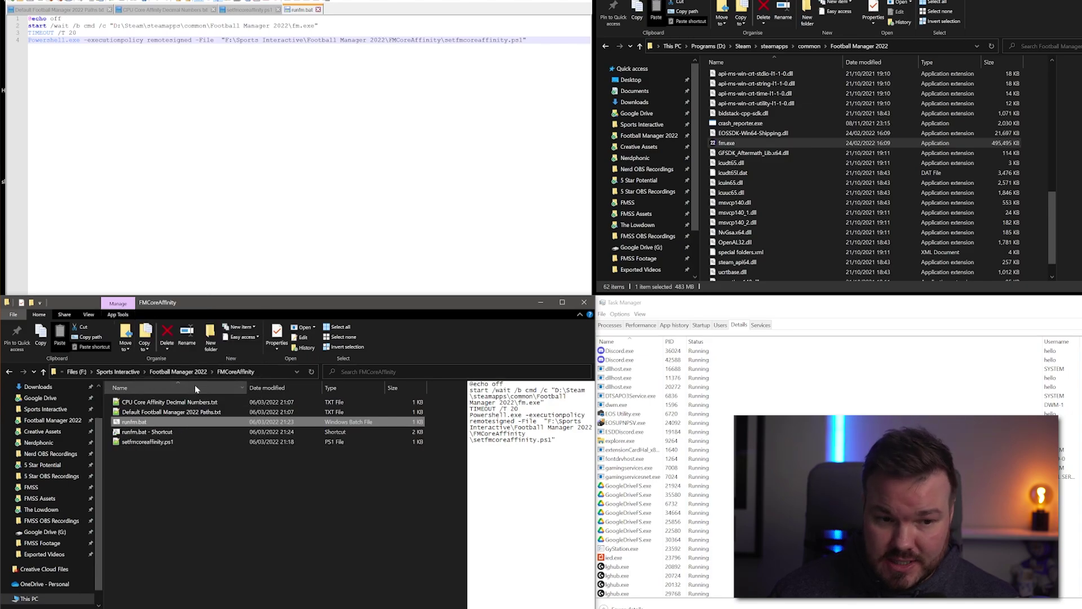
click(168, 480)
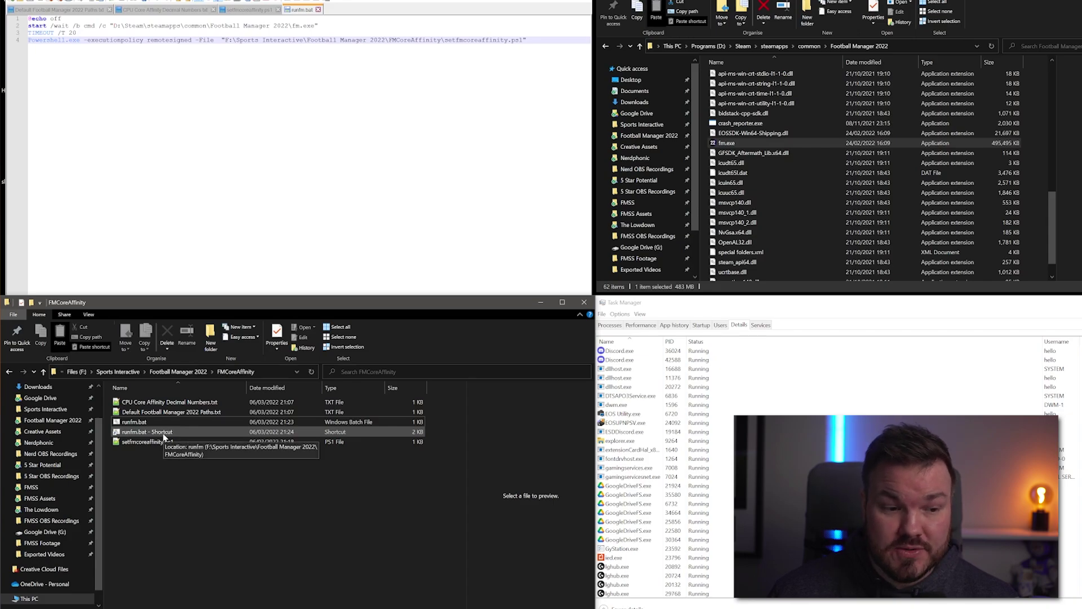
right_click(164, 436)
click(188, 420)
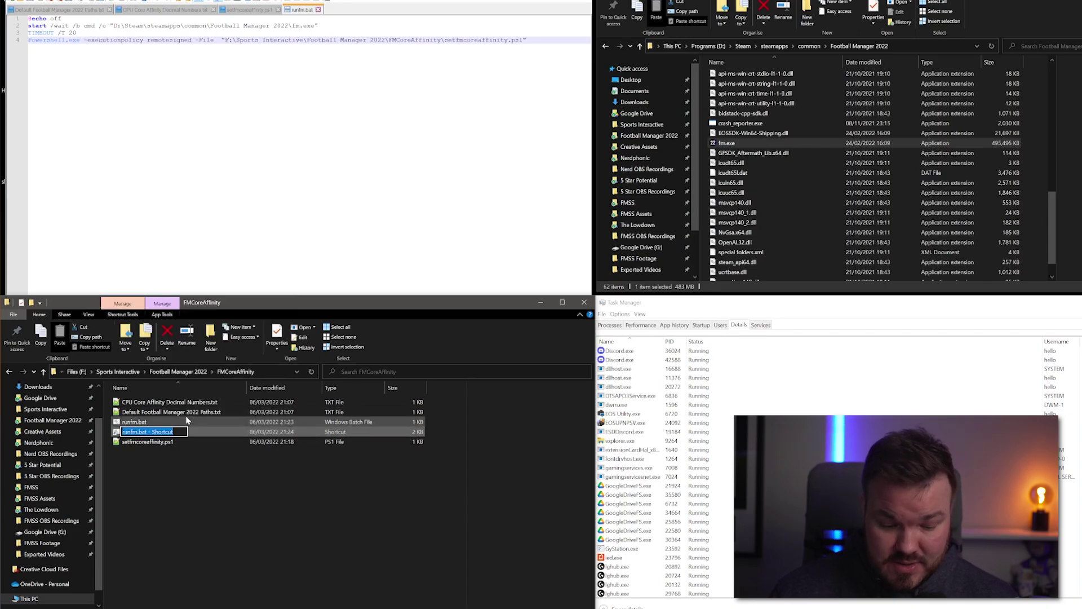
text(FM)
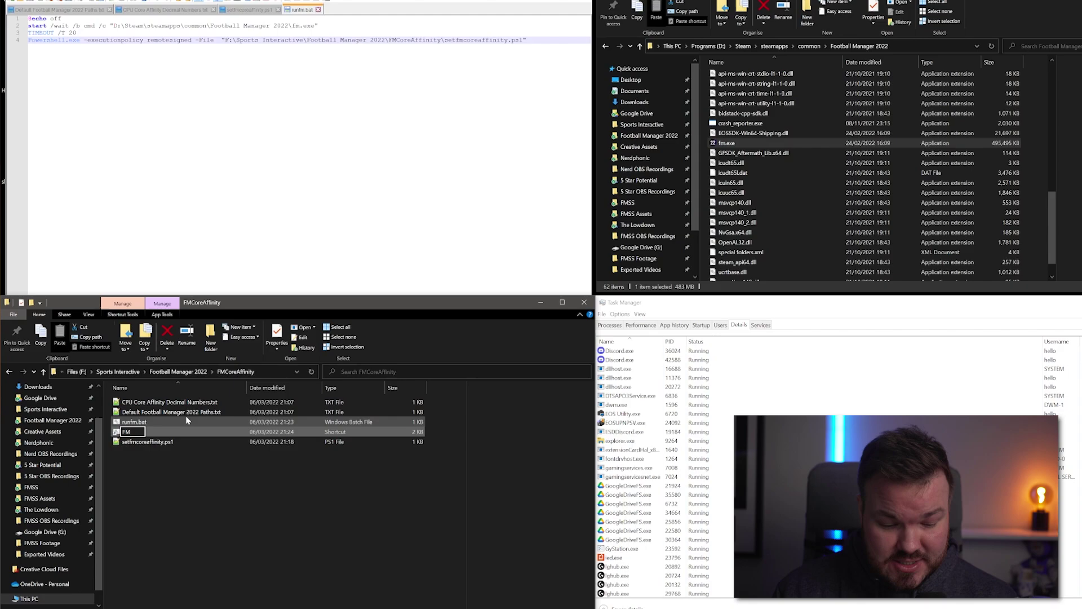
text(22)
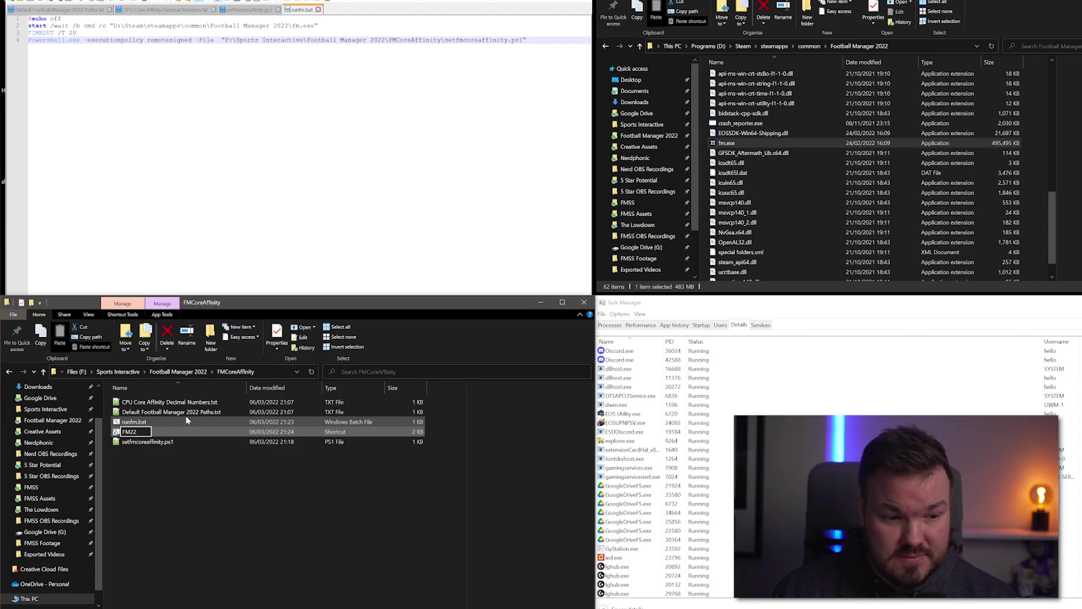
key(Return)
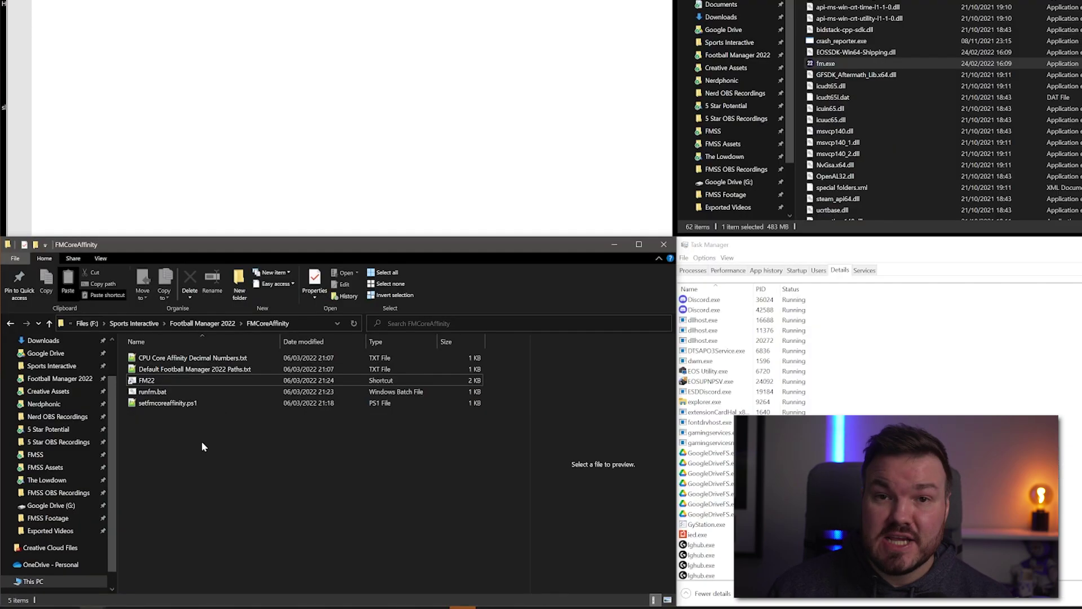
Set the FM22 shortcut's Run option from Normal window to Minimised in its Properties.
right_click(143, 384)
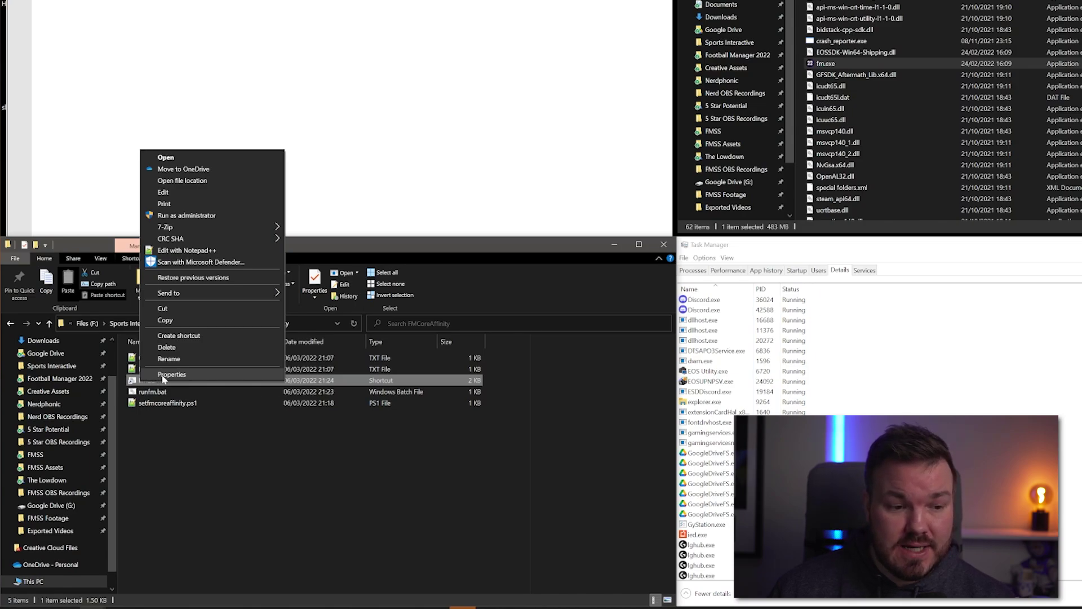
click(164, 375)
drag(224, 320, 530, 107)
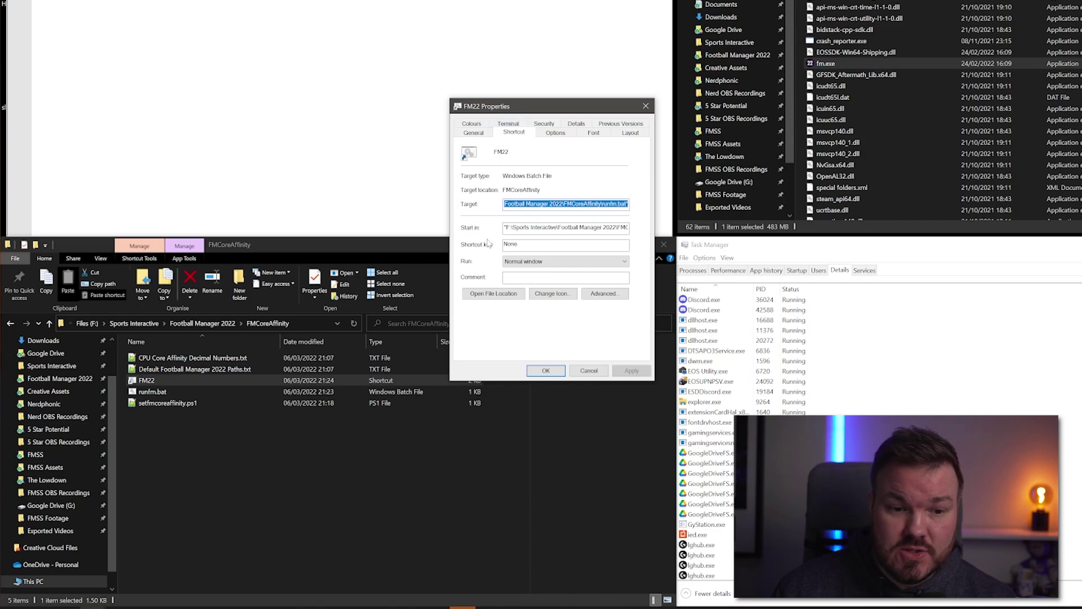
click(510, 262)
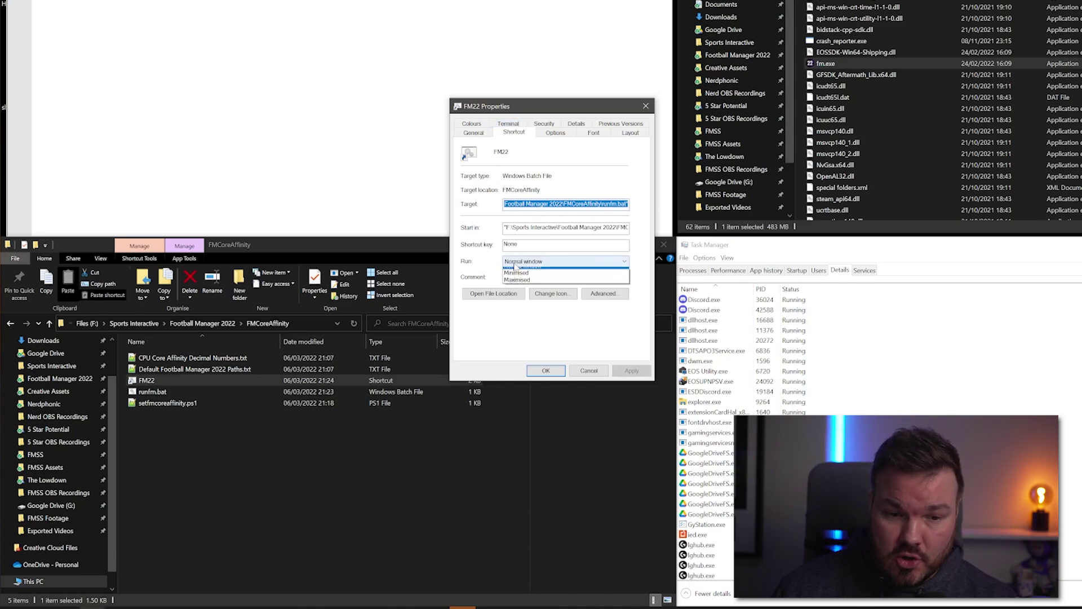
click(516, 278)
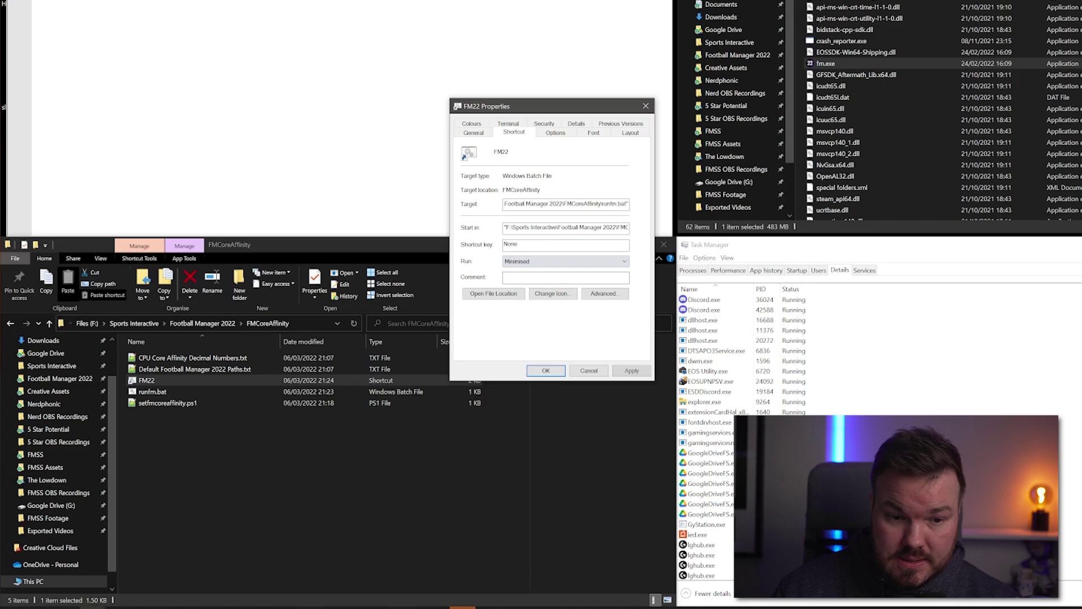
Start changing the shortcut icon and copy the fm.exe path from runfm.bat.
click(554, 296)
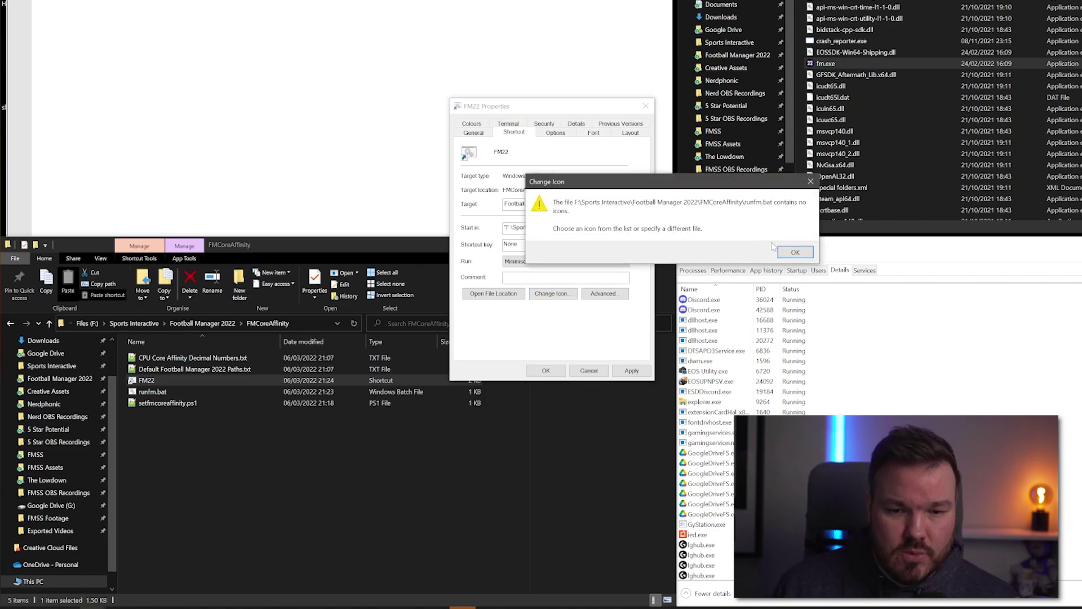
click(795, 252)
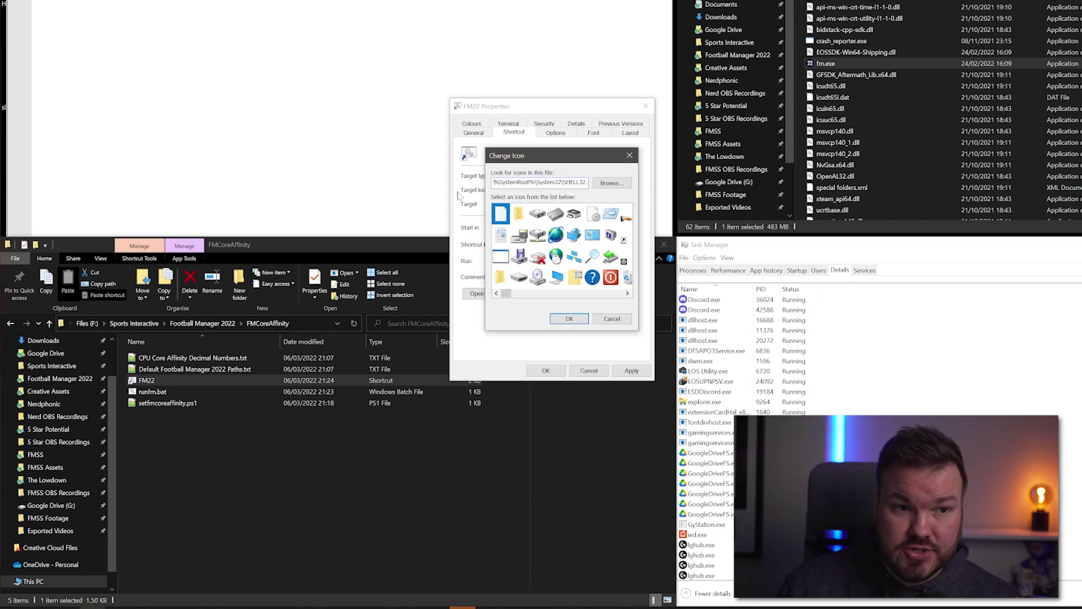
key(alt+Tab)
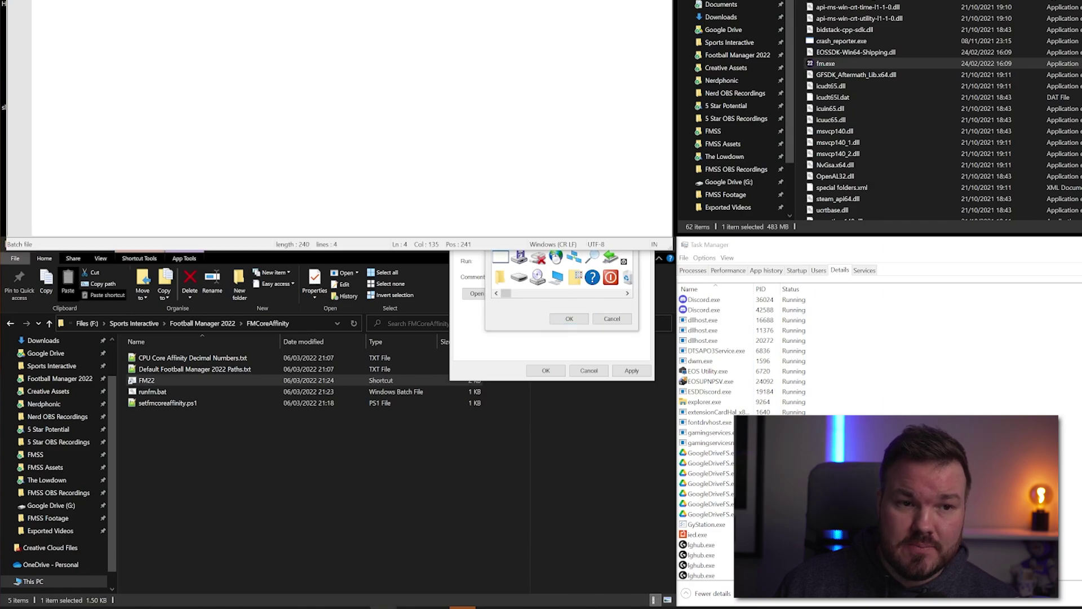
drag(315, 3, 74, 1)
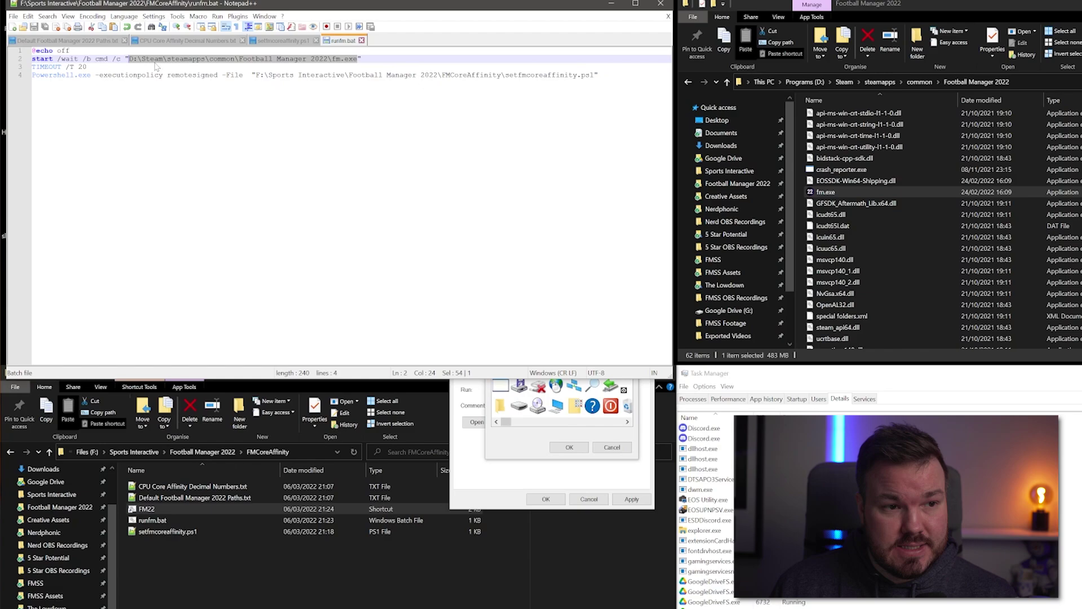
right_click(159, 57)
click(176, 75)
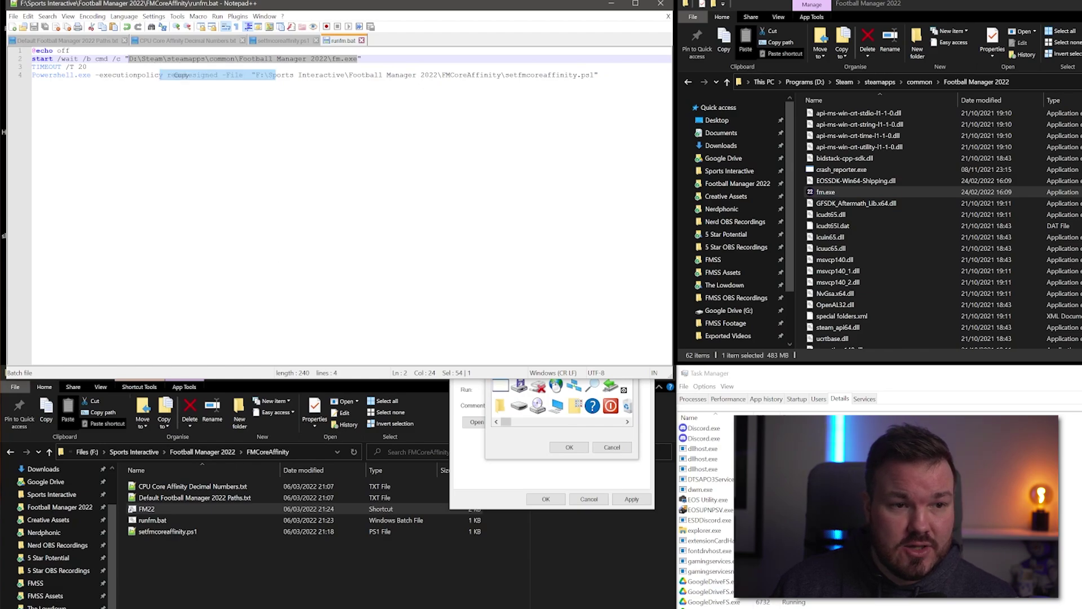
Load icons from fm.exe and pick the Football Manager 2022 '22' icon.
click(524, 485)
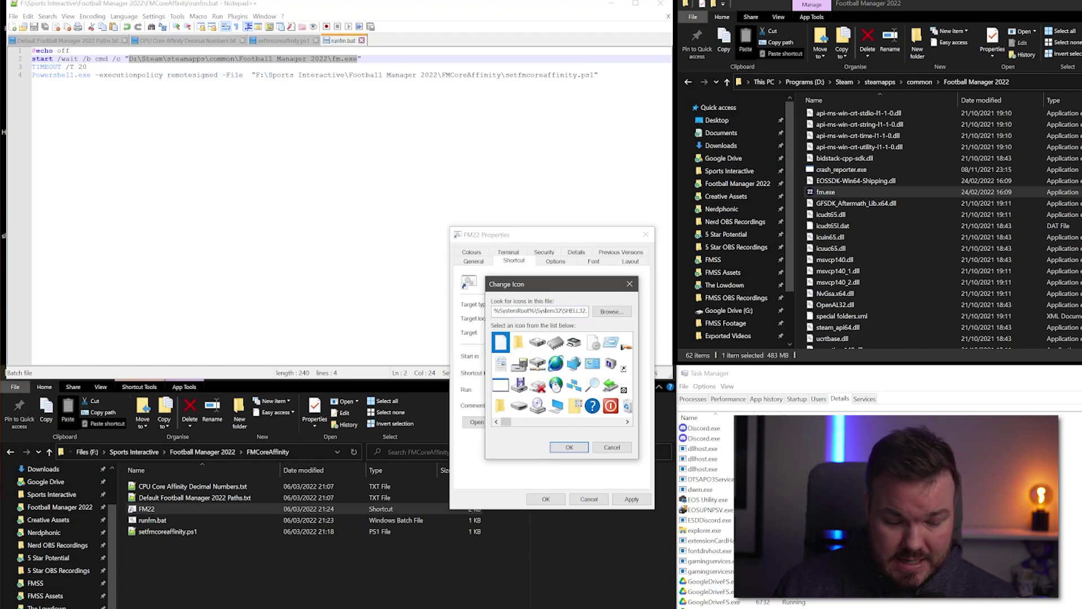
key(ctrl+a)
right_click(543, 311)
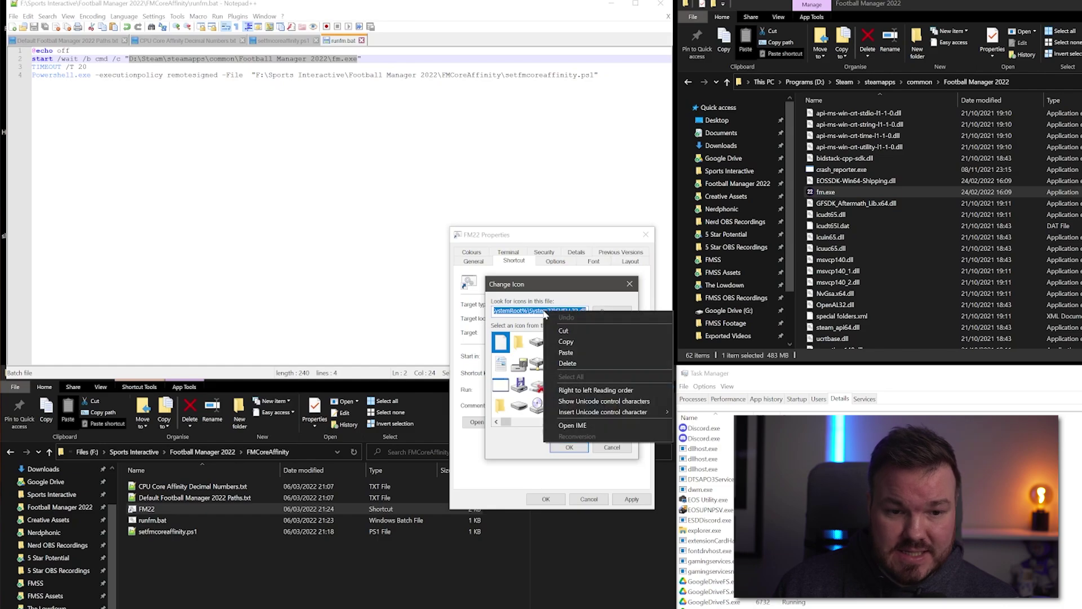
click(573, 357)
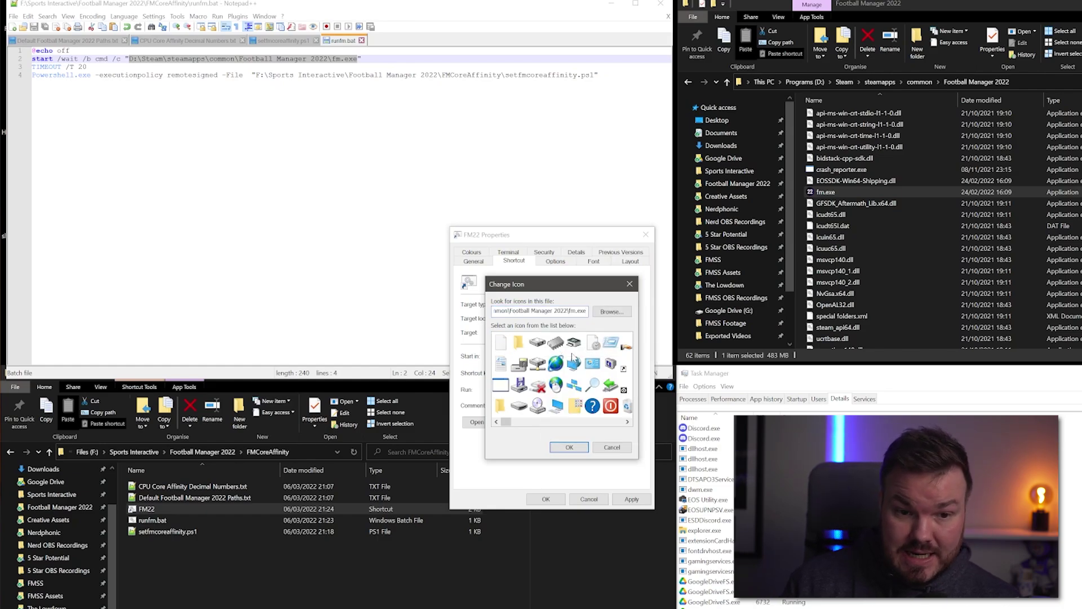
click(572, 355)
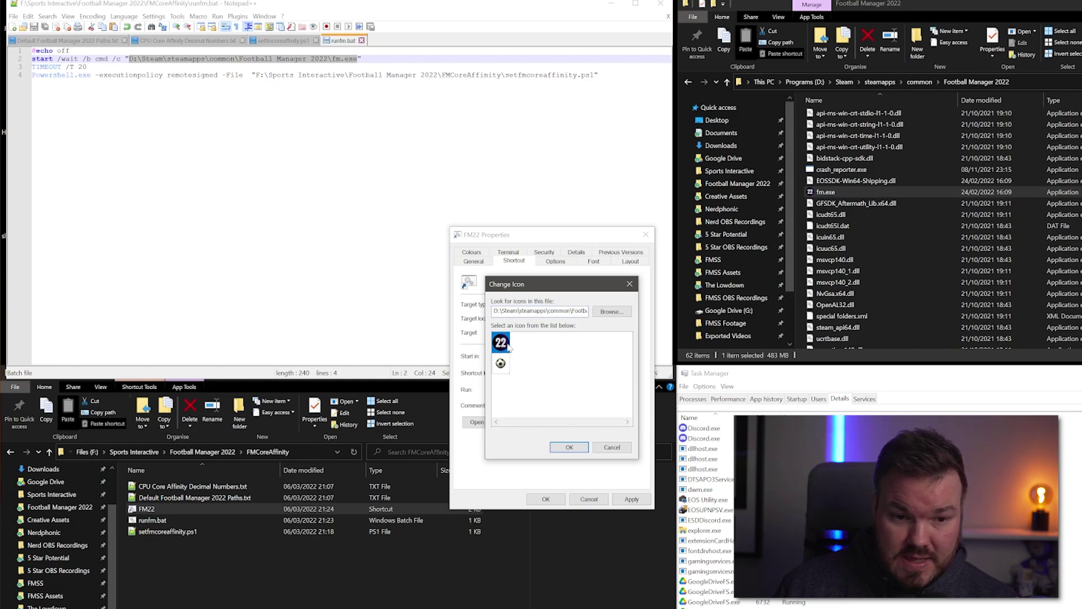
click(569, 447)
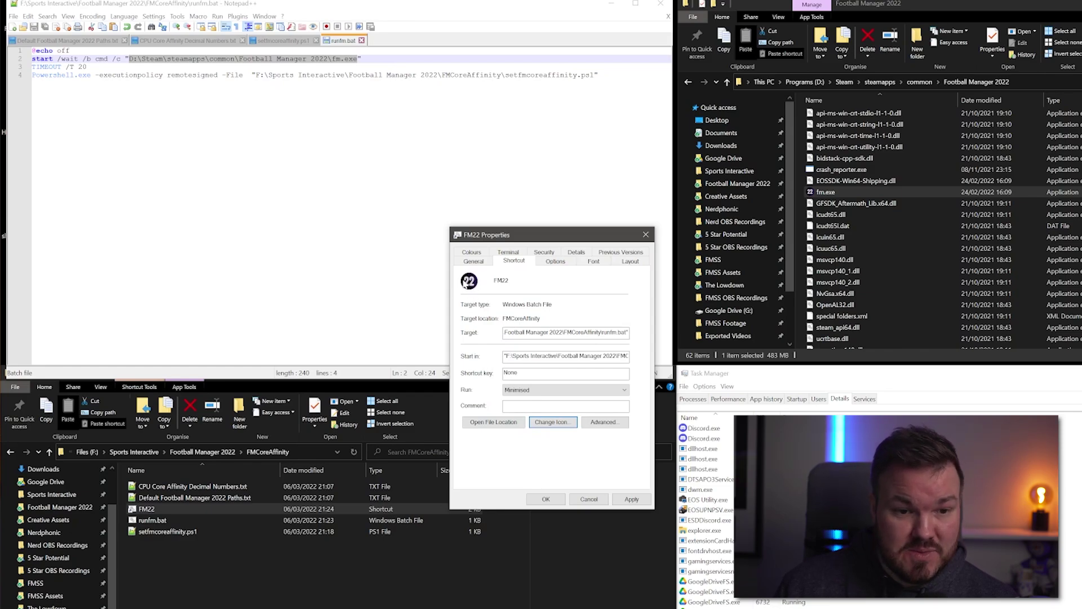
Apply and close the FM22 shortcut properties, then copy the FM22 shortcut for the desktop.
click(631, 499)
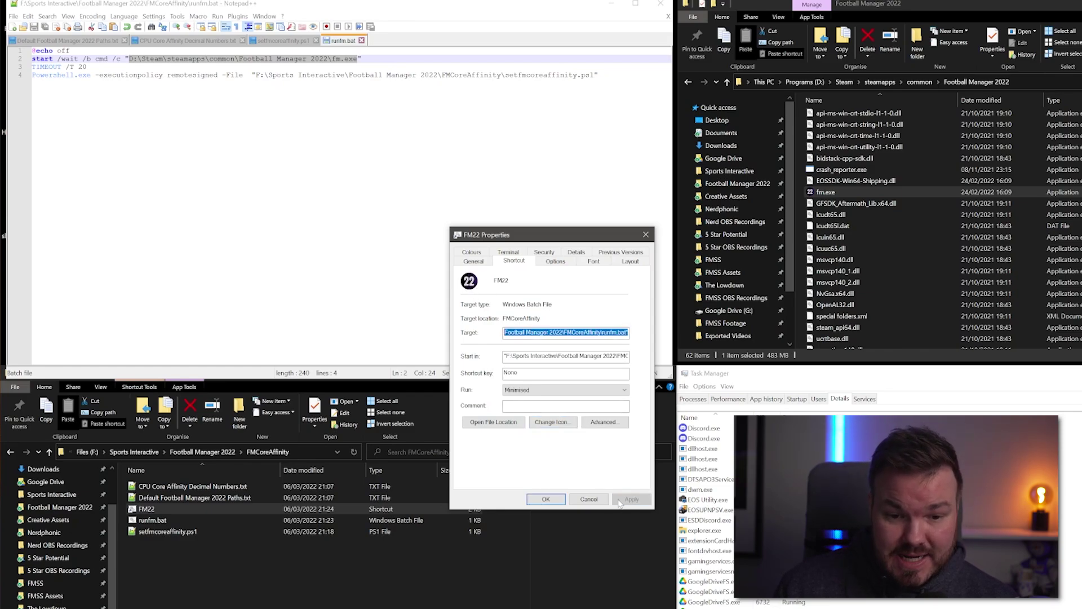
click(557, 500)
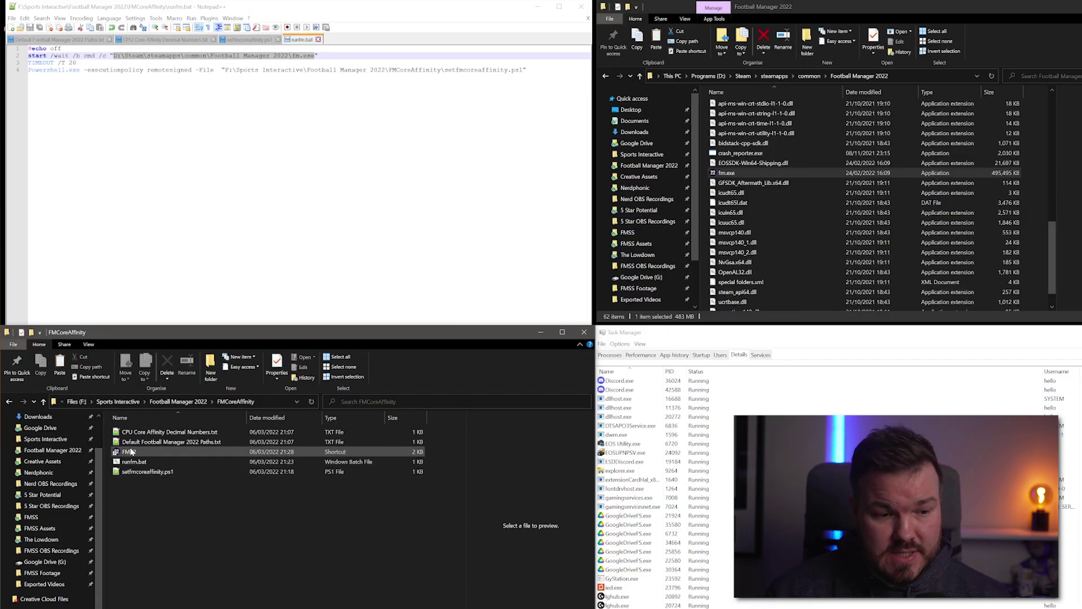
right_click(131, 452)
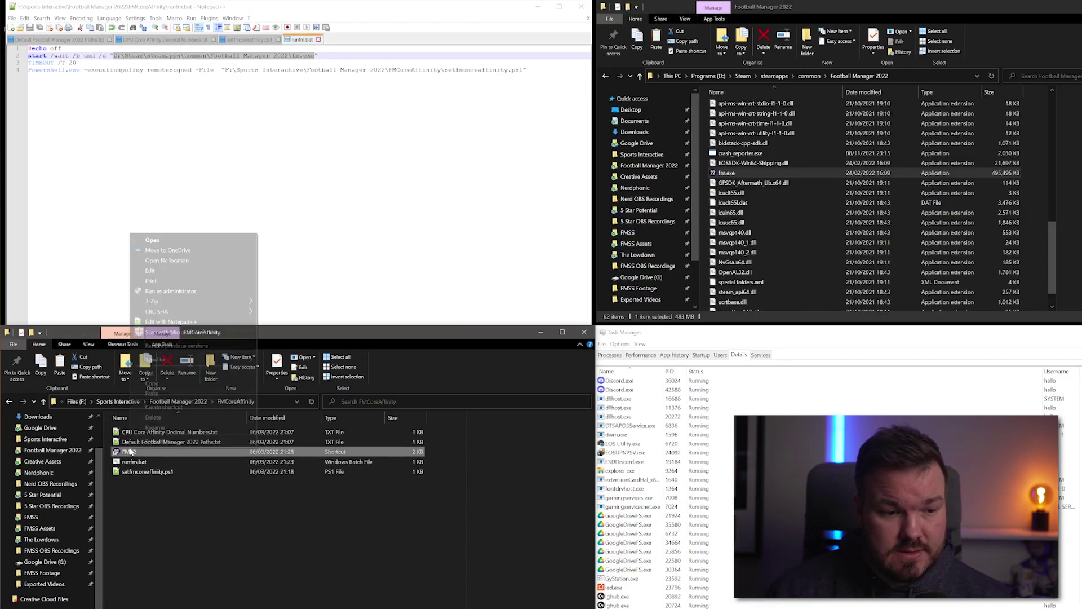
click(153, 383)
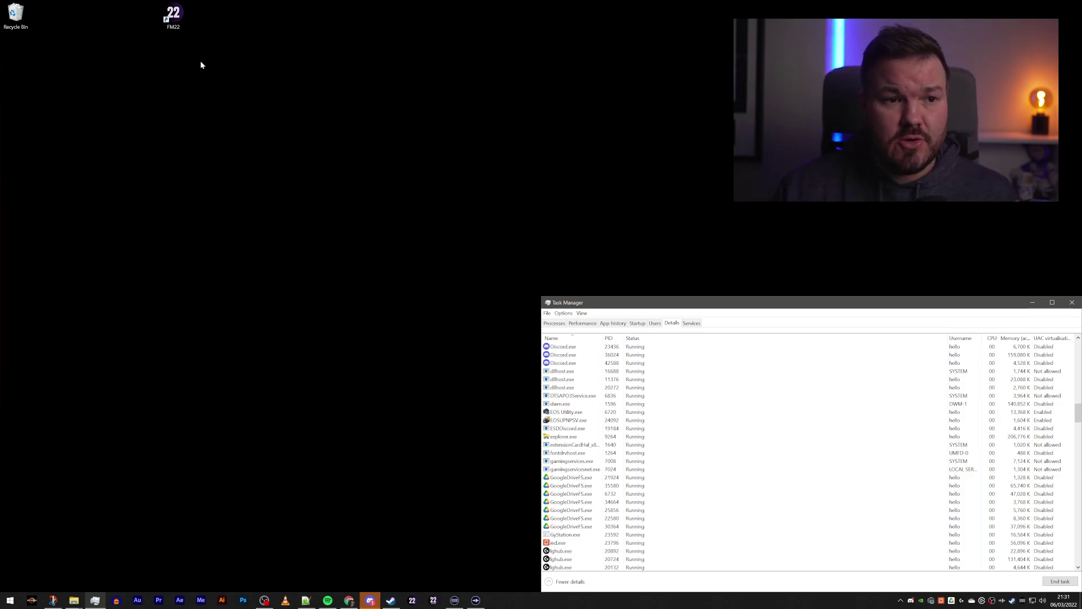
Launch Football Manager 2022 from the FM22 desktop shortcut and bring Task Manager forward.
double_click(180, 20)
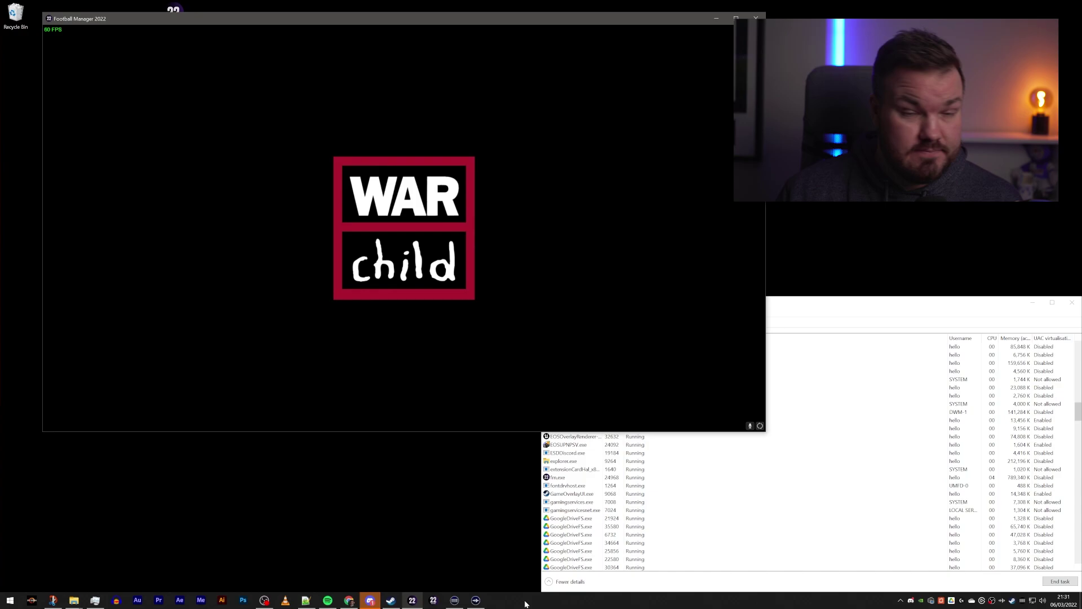
click(601, 585)
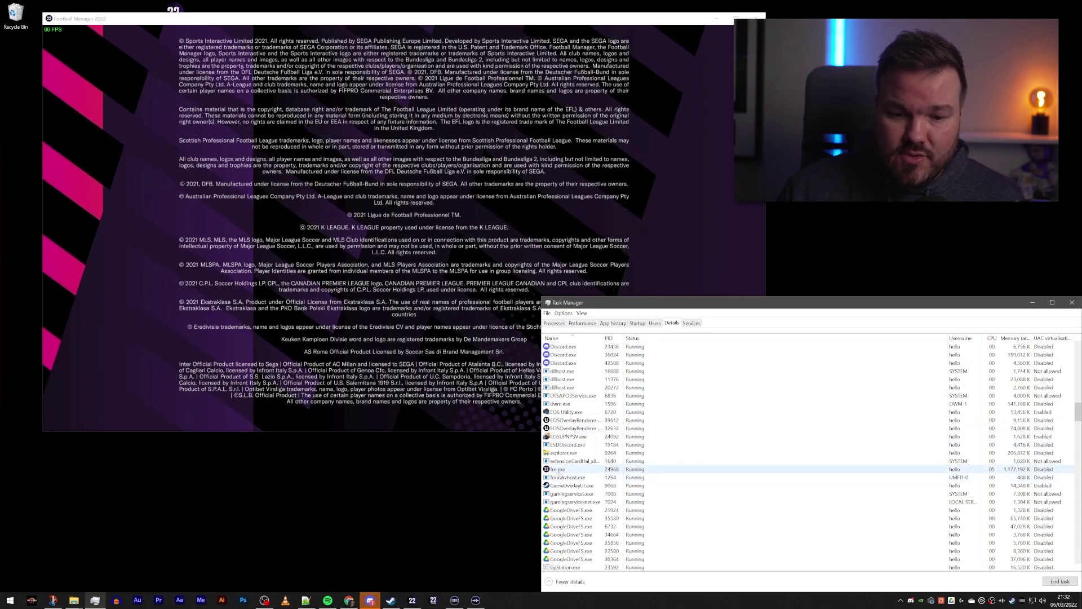
Check fm.exe's processor affinity, confirming only the first 12 CPUs are ticked.
right_click(559, 472)
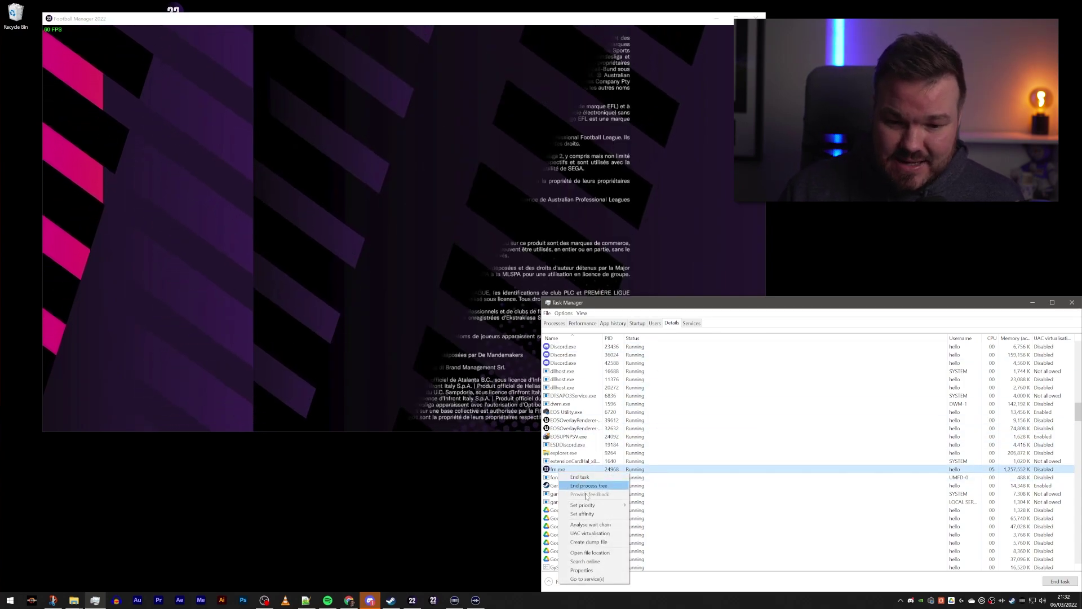
click(582, 514)
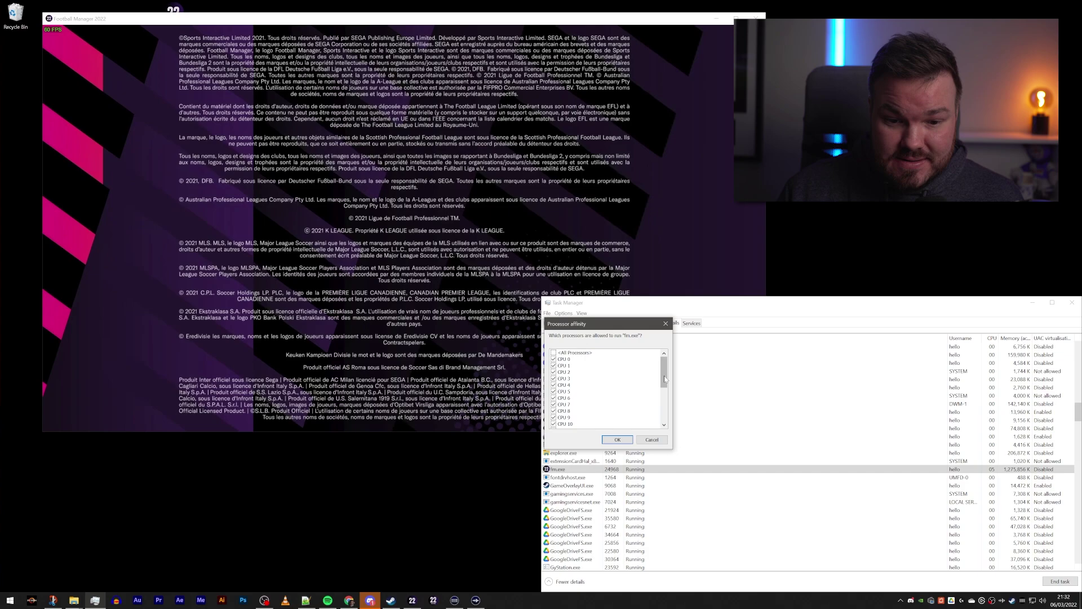
drag(665, 396, 668, 407)
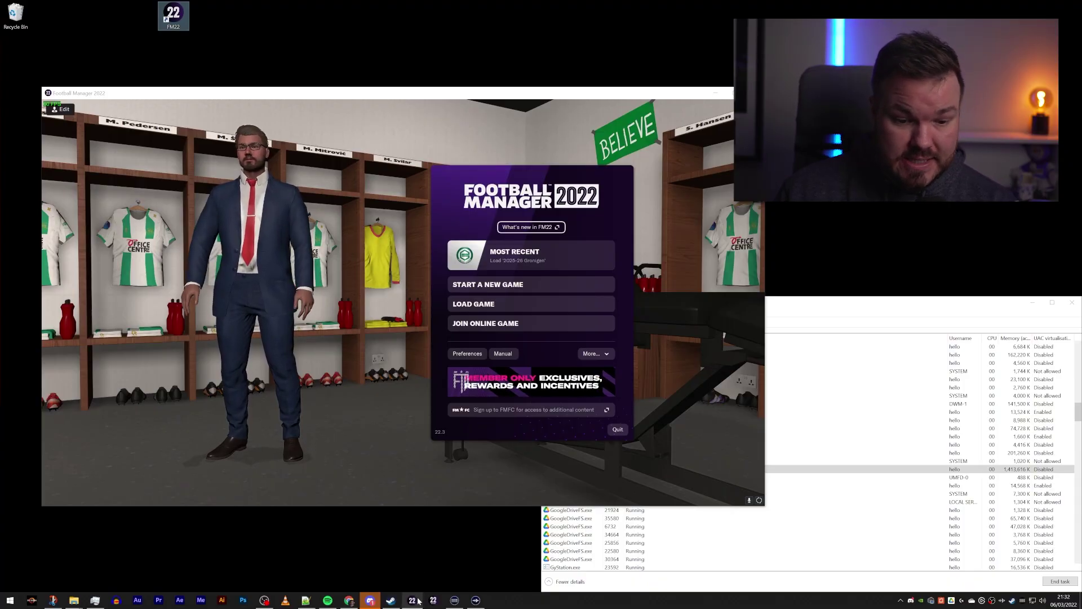
Switch back to the Football Manager 2022 window from the taskbar.
mouse_move(417, 603)
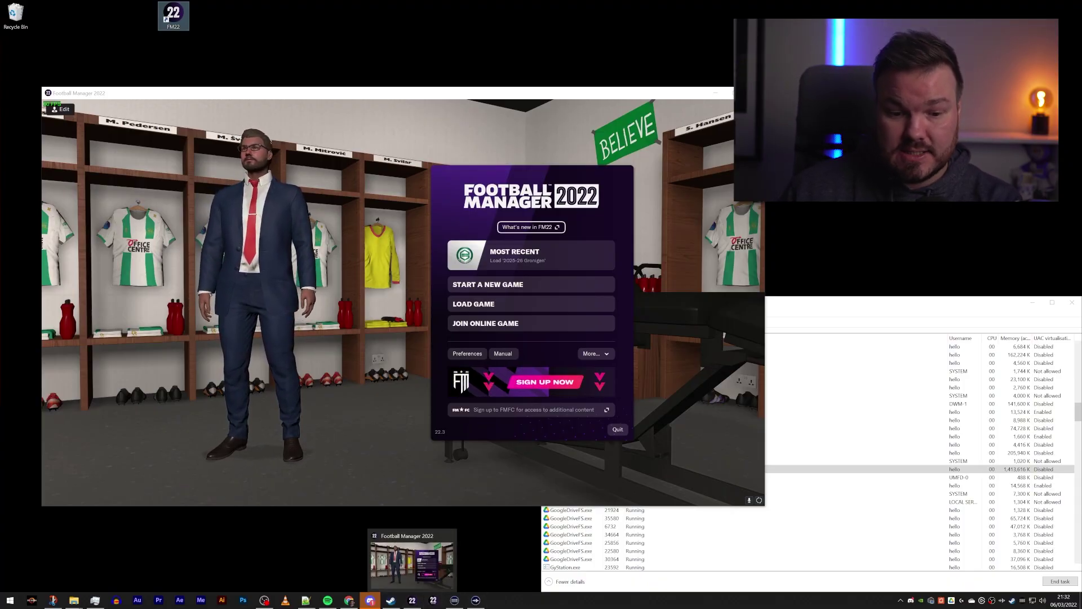